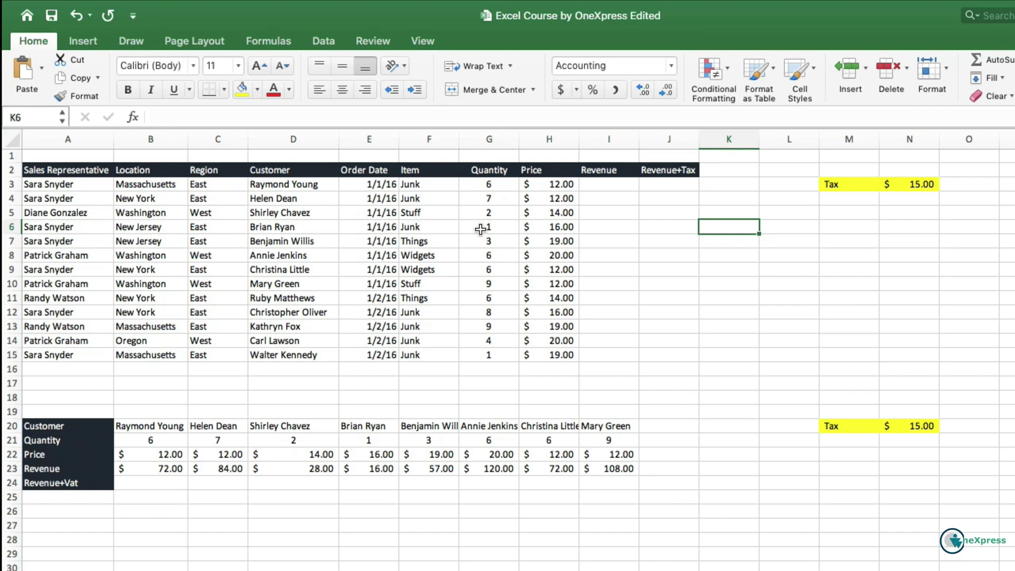
# Step: Examine the sales table's data range and its column headers from Sales Representative to Item
pyautogui.click(45, 170)
pyautogui.moveTo(45, 169); pyautogui.dragTo(562, 356)
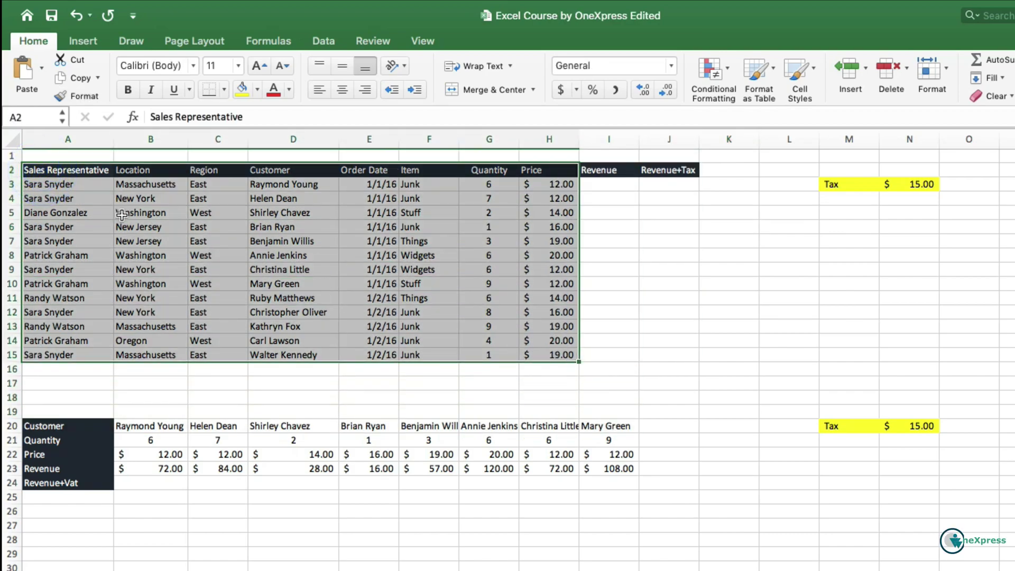
pyautogui.click(74, 198)
pyautogui.click(72, 178)
pyautogui.click(141, 167)
pyautogui.click(204, 168)
pyautogui.click(302, 168)
pyautogui.click(396, 169)
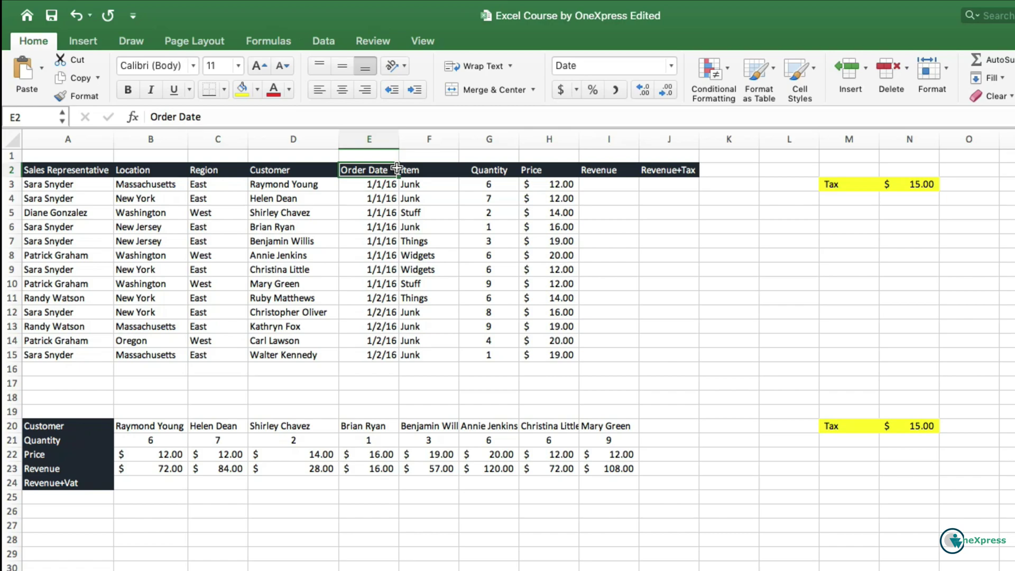
pyautogui.moveTo(409, 169); pyautogui.dragTo(424, 341)
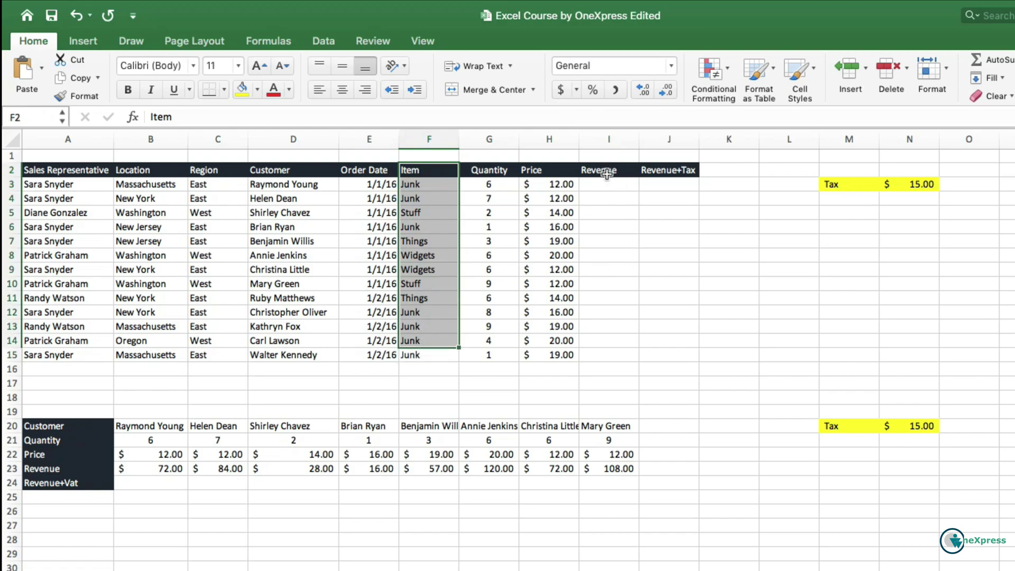
# Step: Calculate the first row's revenue by entering the formula =H3*G3 in I3
pyautogui.click(609, 181)
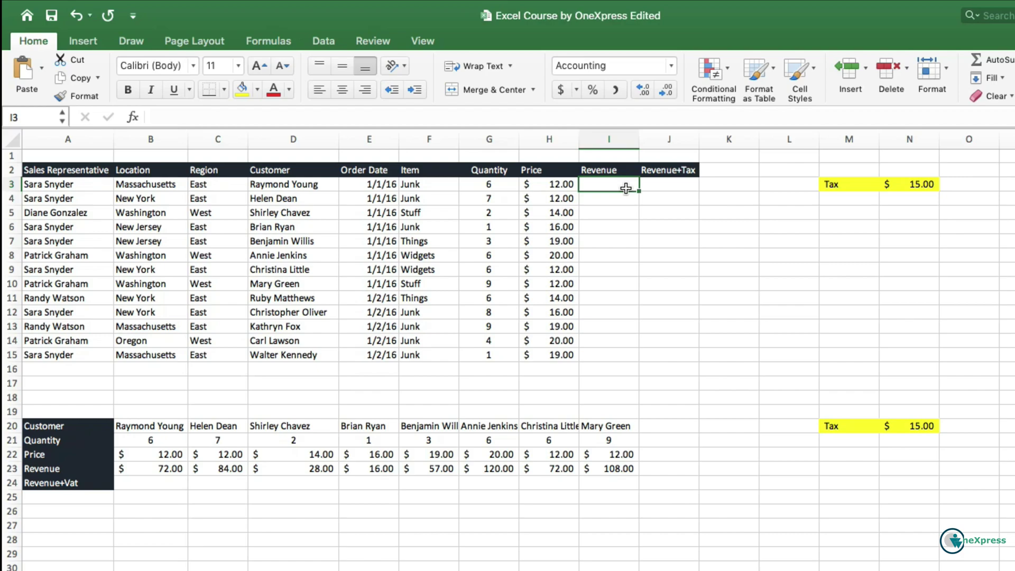
pyautogui.press('Left')
pyautogui.press('Left')
pyautogui.press('Right')
pyautogui.press('Right')
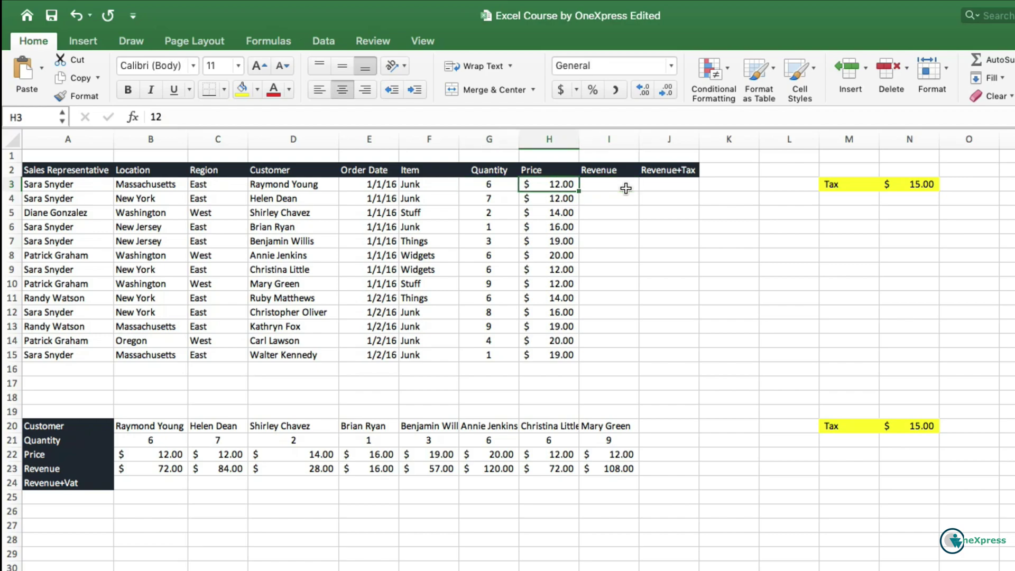
pyautogui.write('=')
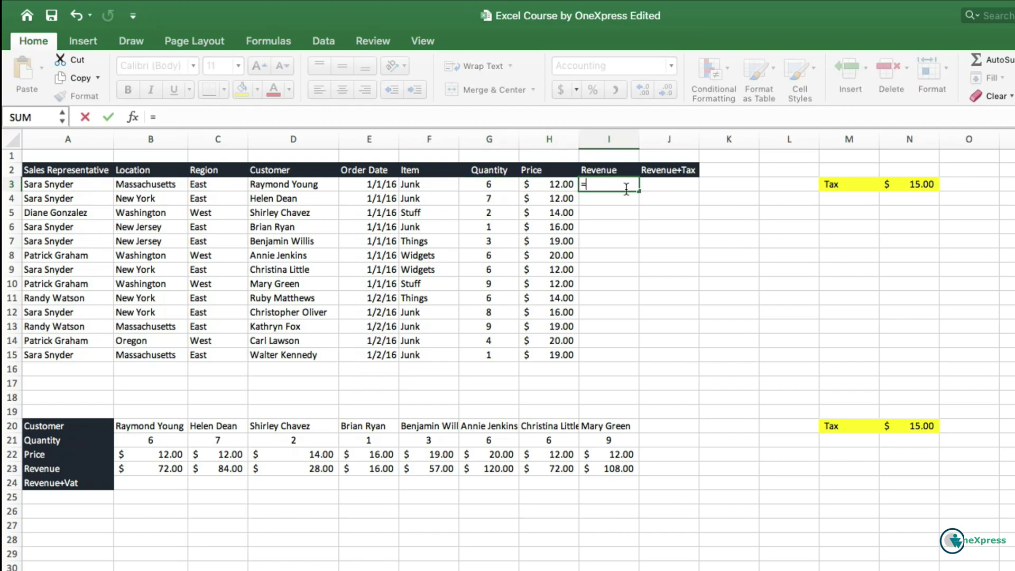
pyautogui.click(567, 187)
pyautogui.write('*G3')
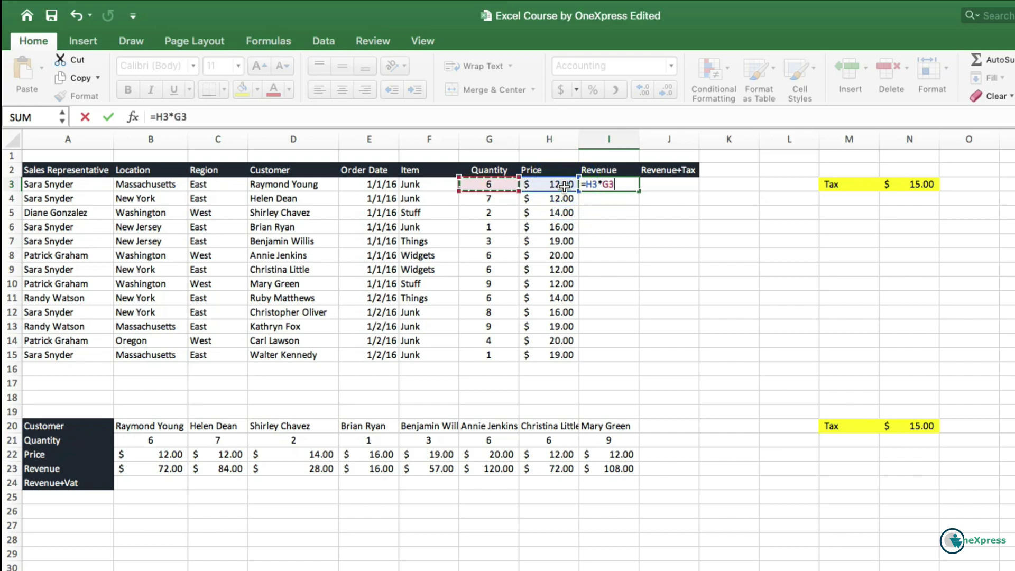
pyautogui.press('Return')
# Step: Fill the Revenue formula from I3 down through I15
pyautogui.click(633, 184)
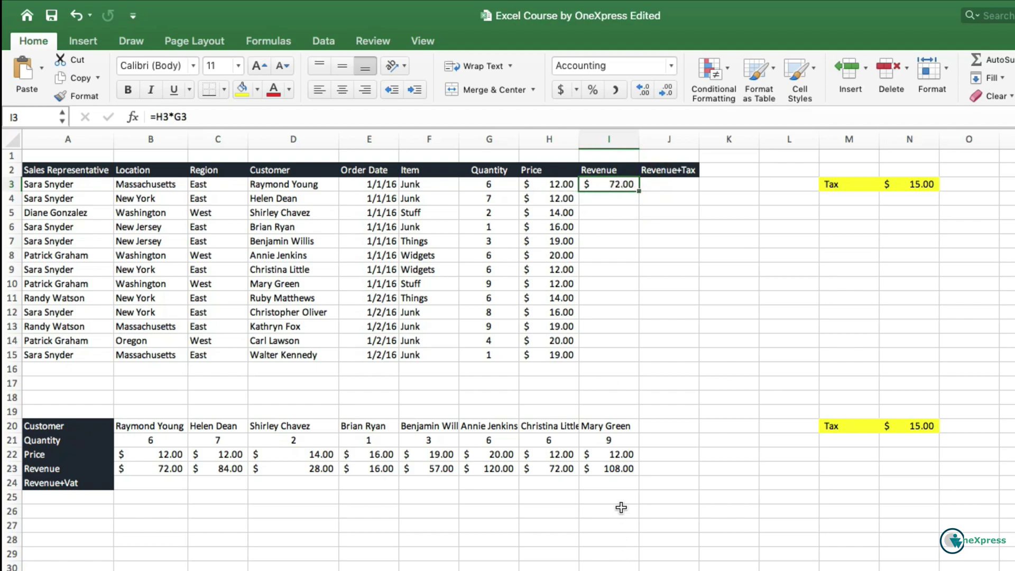
pyautogui.click(638, 189)
pyautogui.doubleClick(639, 190)
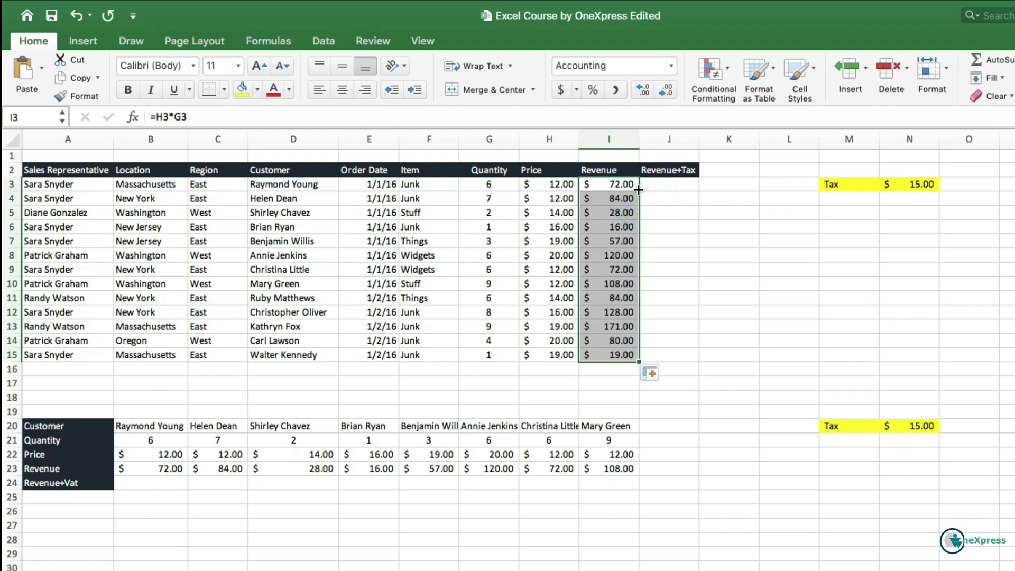
# Step: Inspect which cells the filled Revenue formula in I12 refers to, and return to I3
pyautogui.moveTo(608, 185); pyautogui.dragTo(607, 351)
pyautogui.click(617, 312)
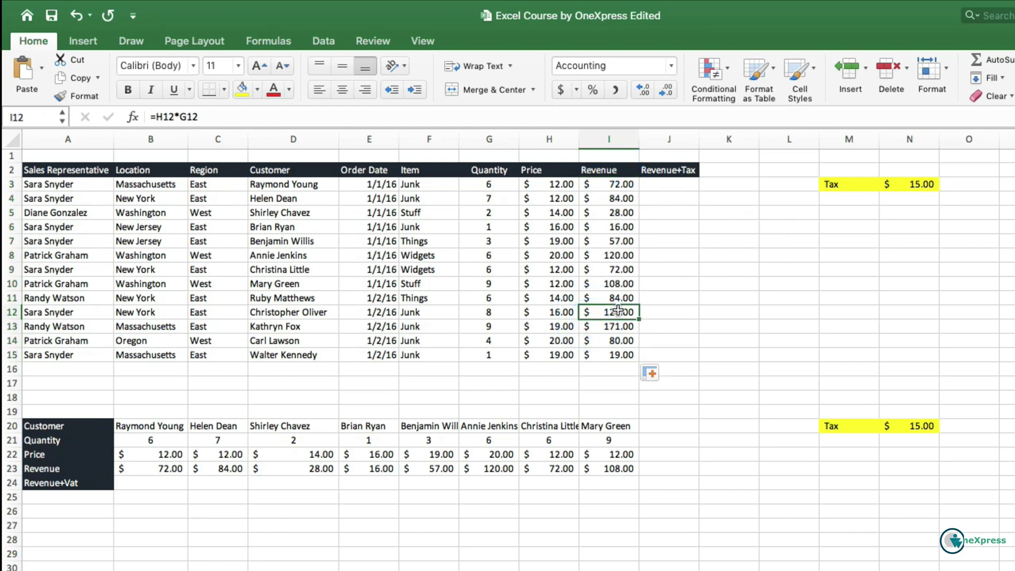
pyautogui.doubleClick(618, 312)
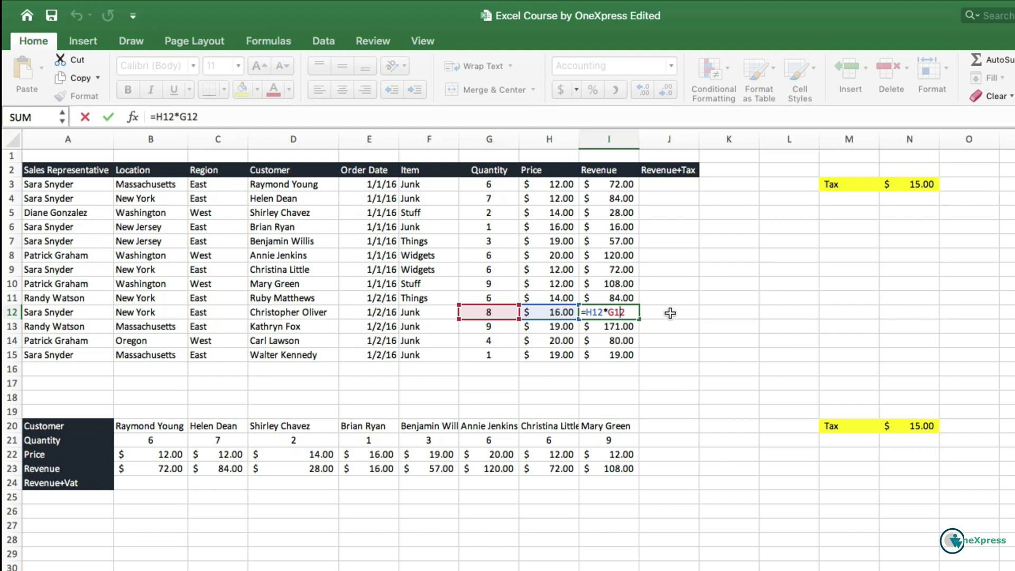
pyautogui.press('Return')
pyautogui.press('Up')
pyautogui.press('Up')
pyautogui.press('Up')
pyautogui.press('Up')
pyautogui.press('Up')
pyautogui.press('Up')
pyautogui.press('Up')
pyautogui.press('Up')
pyautogui.press('Up')
pyautogui.press('Up')
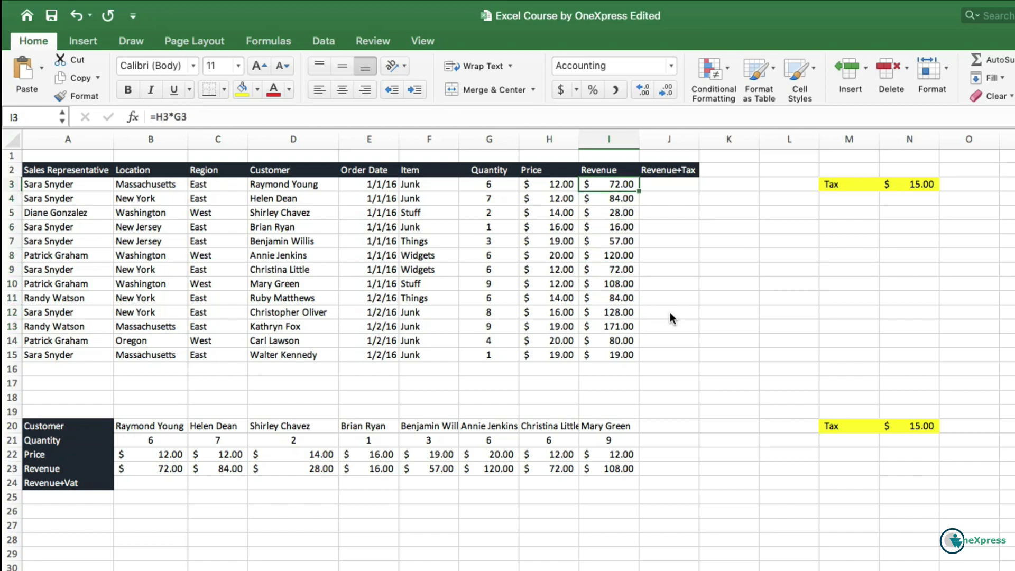
# Step: Look over the row from the Revenue+Tax cell J3 towards the tax cell and back
pyautogui.press('Right')
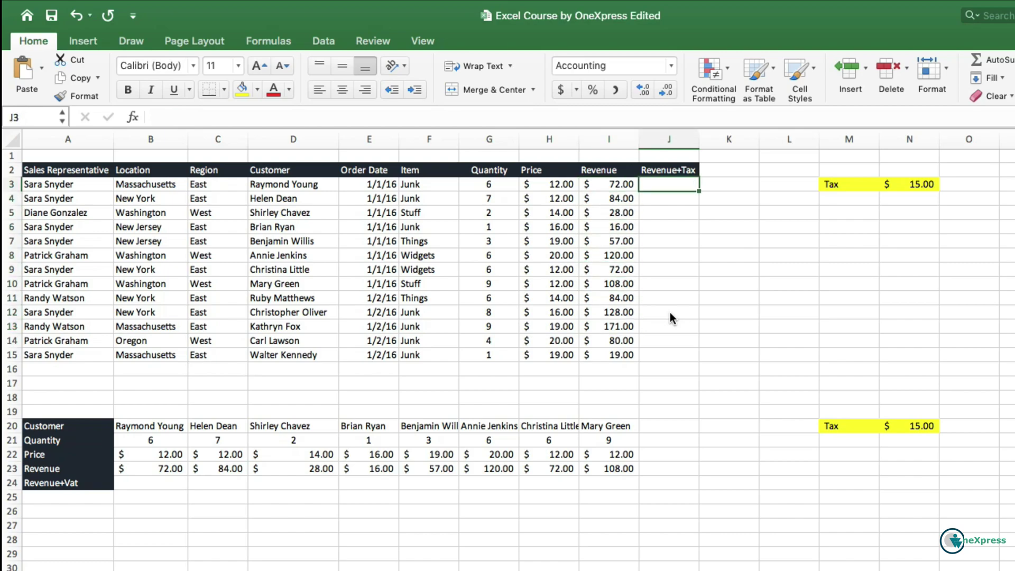
pyautogui.press('Right')
pyautogui.press('Right')
pyautogui.press('Right')
pyautogui.press('Right')
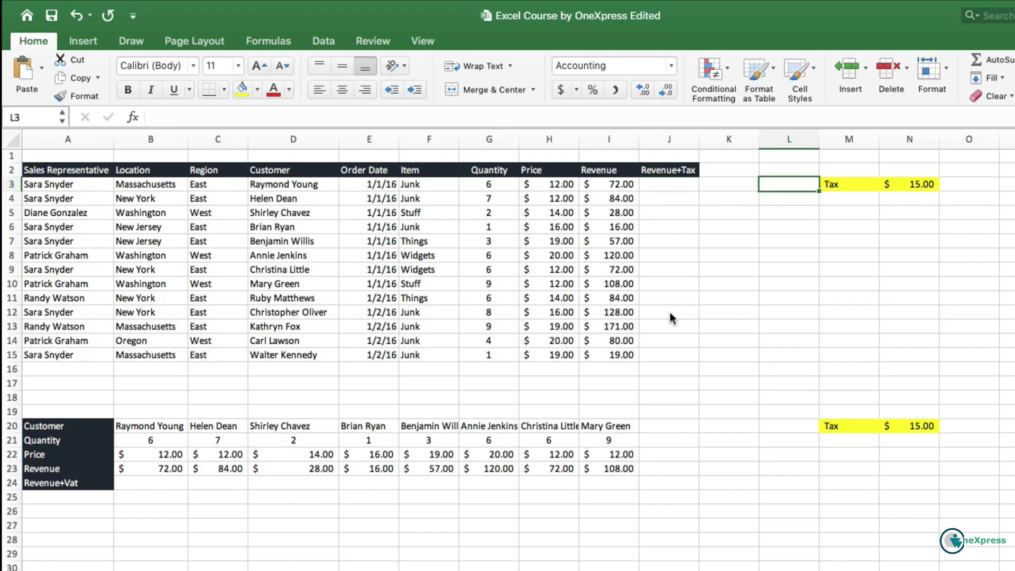
pyautogui.press('Left')
pyautogui.press('Left')
pyautogui.press('Left')
pyautogui.press('Left')
pyautogui.press('Left')
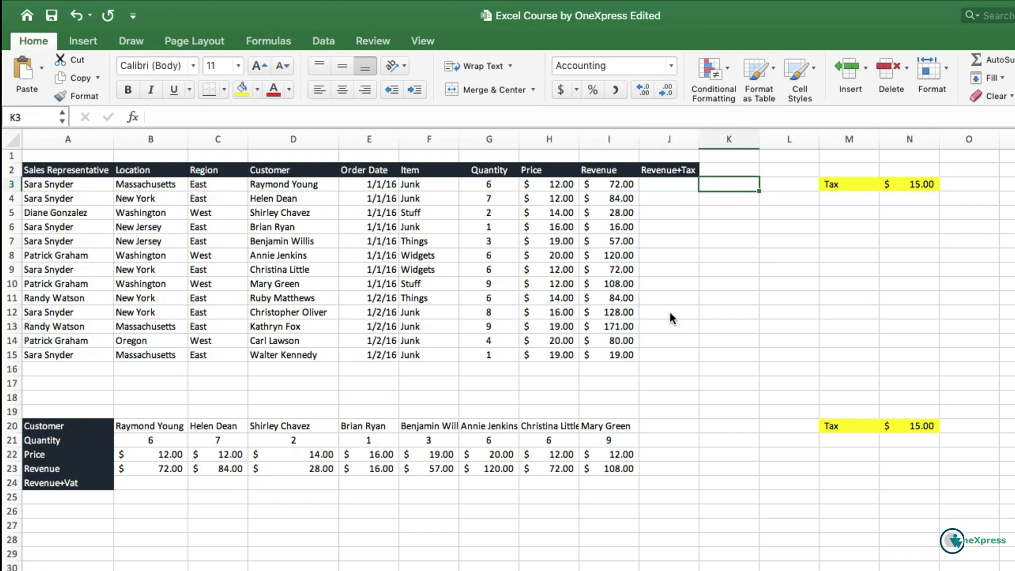
pyautogui.press('Right')
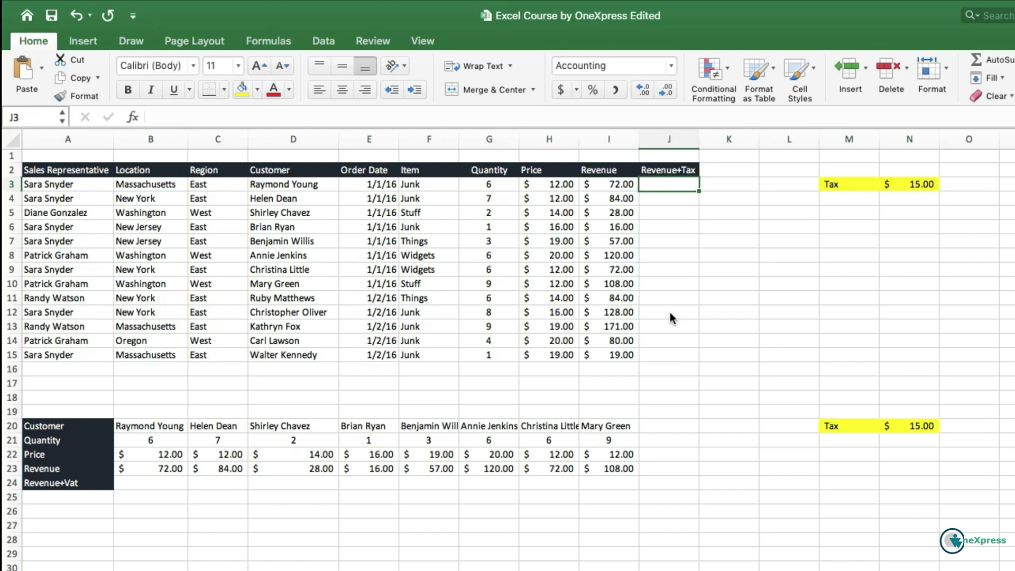
# Step: Enter =I3+N3 in the Revenue+Tax cell J3 and fill it down through J15
pyautogui.write('=')
pyautogui.click(627, 184)
pyautogui.write('+')
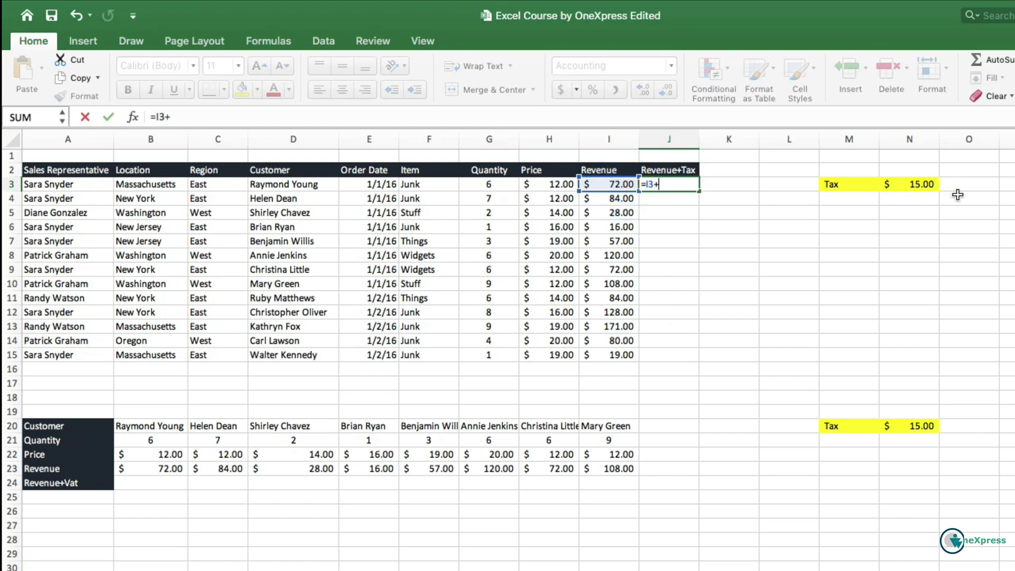
pyautogui.click(932, 189)
pyautogui.press('Return')
pyautogui.click(684, 182)
pyautogui.moveTo(684, 182); pyautogui.dragTo(688, 357)
pyautogui.click(730, 253)
# Step: Review how the formula references change from row to row down the Revenue+Tax column
pyautogui.click(685, 185)
pyautogui.click(685, 185)
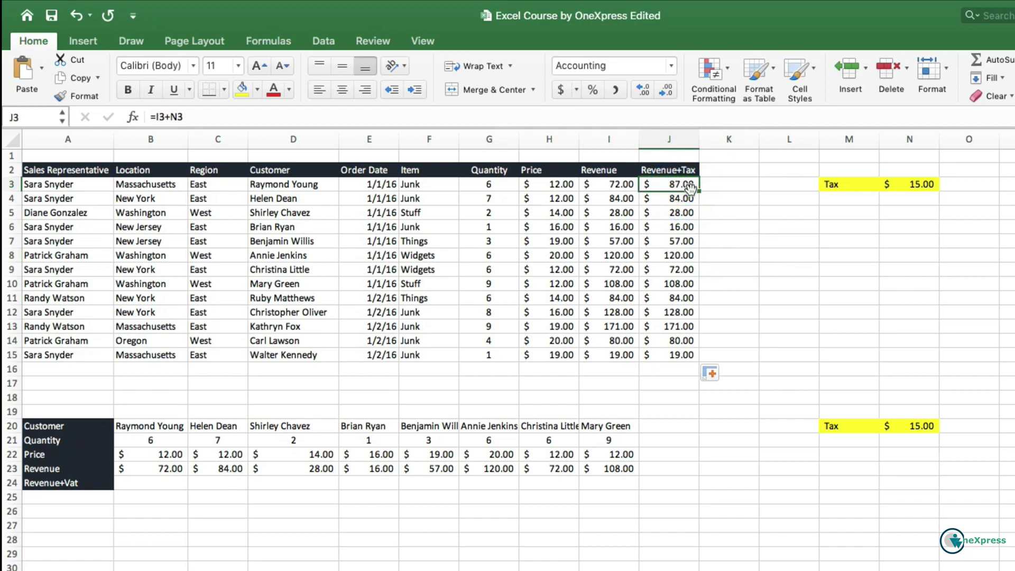
pyautogui.click(618, 203)
pyautogui.click(672, 201)
pyautogui.press('Down')
pyautogui.press('Down')
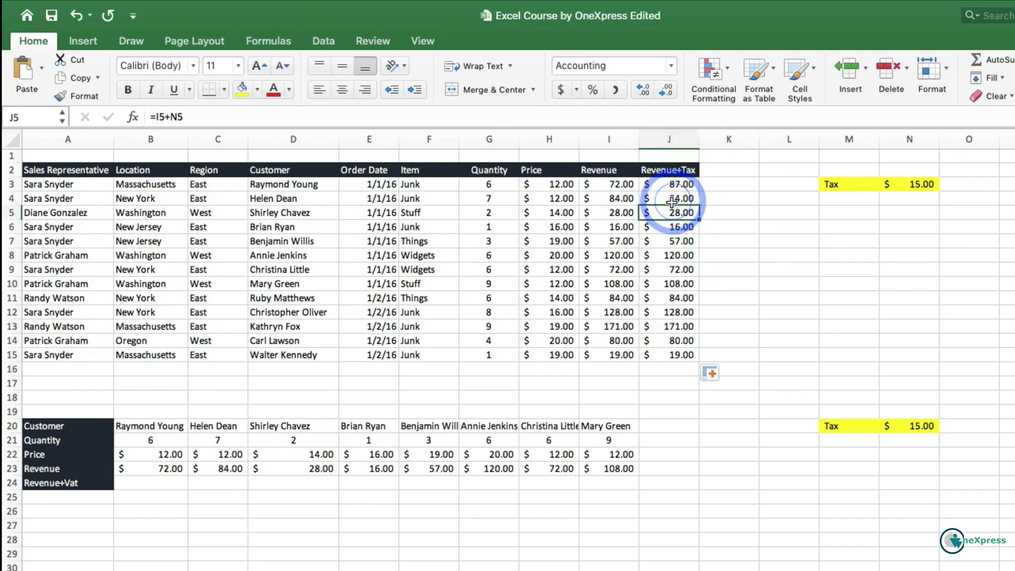
pyautogui.press('Down')
pyautogui.press('Down')
pyautogui.press('Down')
pyautogui.press('Down')
pyautogui.press('Down')
pyautogui.press('Down')
pyautogui.press('Down')
pyautogui.press('Up')
pyautogui.press('Up')
pyautogui.press('Up')
pyautogui.press('Up')
pyautogui.press('Up')
# Step: Inspect the cells referenced by the formula in J6 and compare them with the tax cell N3
pyautogui.click(676, 226)
pyautogui.doubleClick(676, 226)
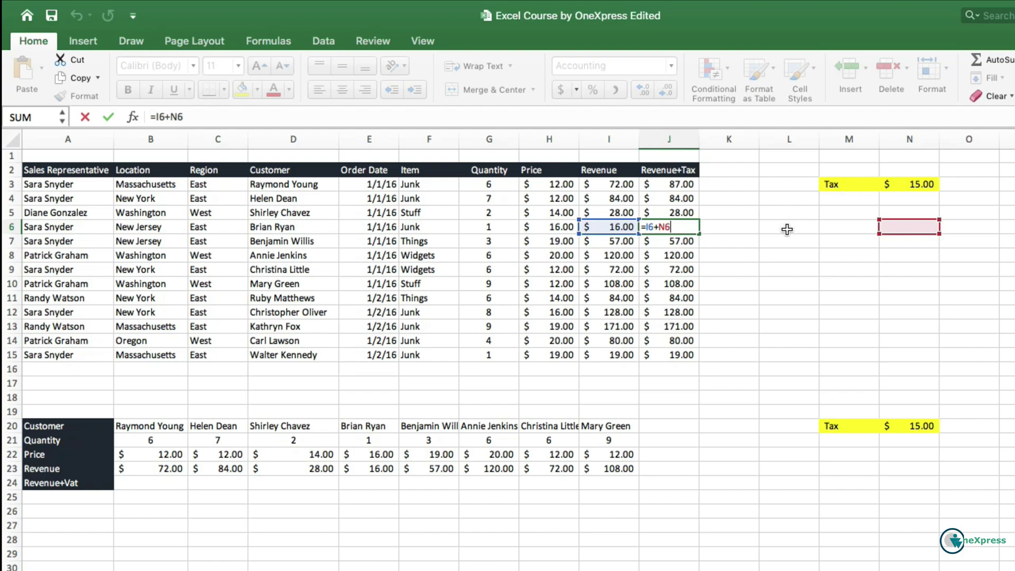
pyautogui.press('Return')
pyautogui.press('Up')
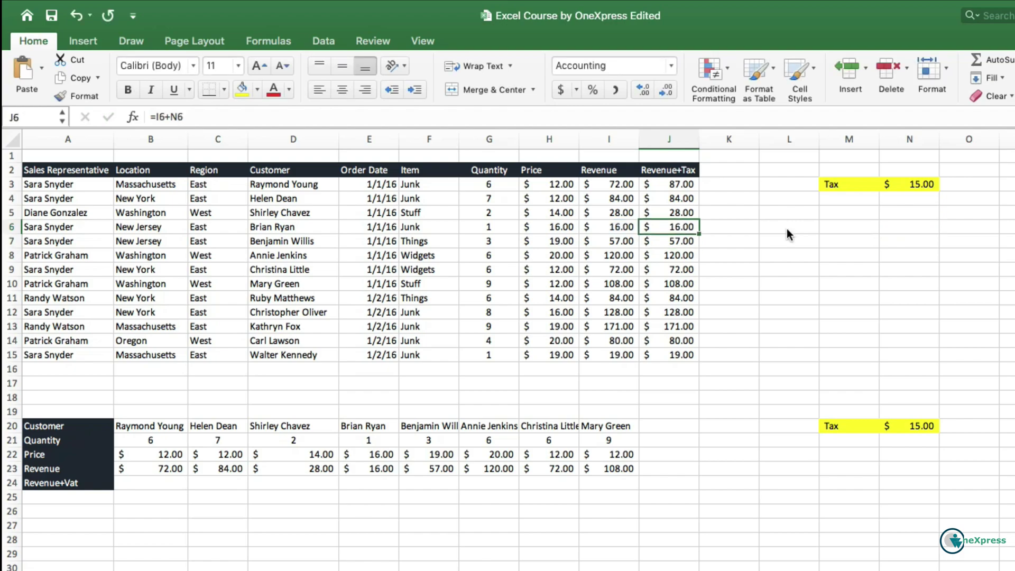
pyautogui.click(927, 184)
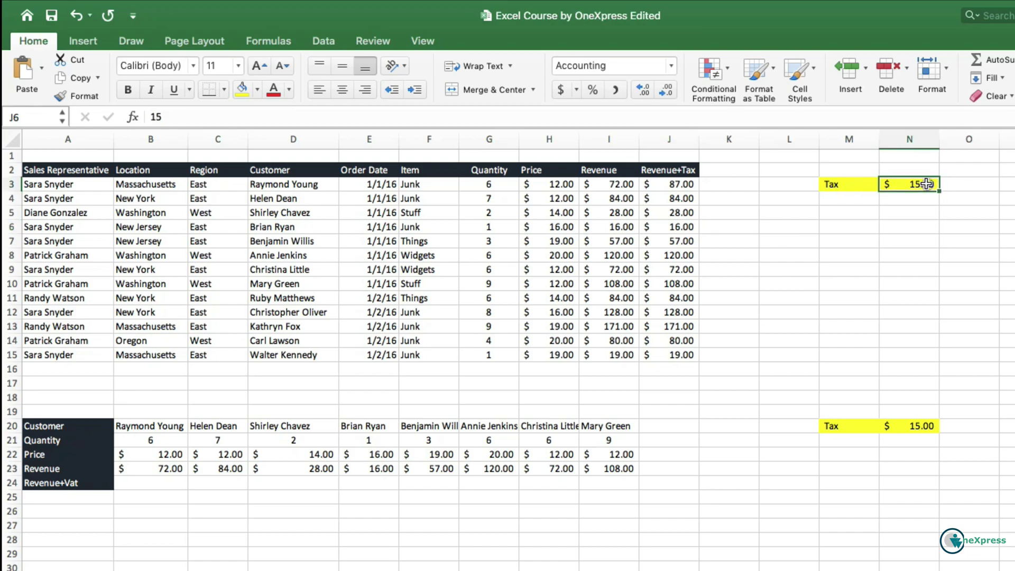
pyautogui.moveTo(663, 185); pyautogui.dragTo(668, 348)
pyautogui.click(790, 295)
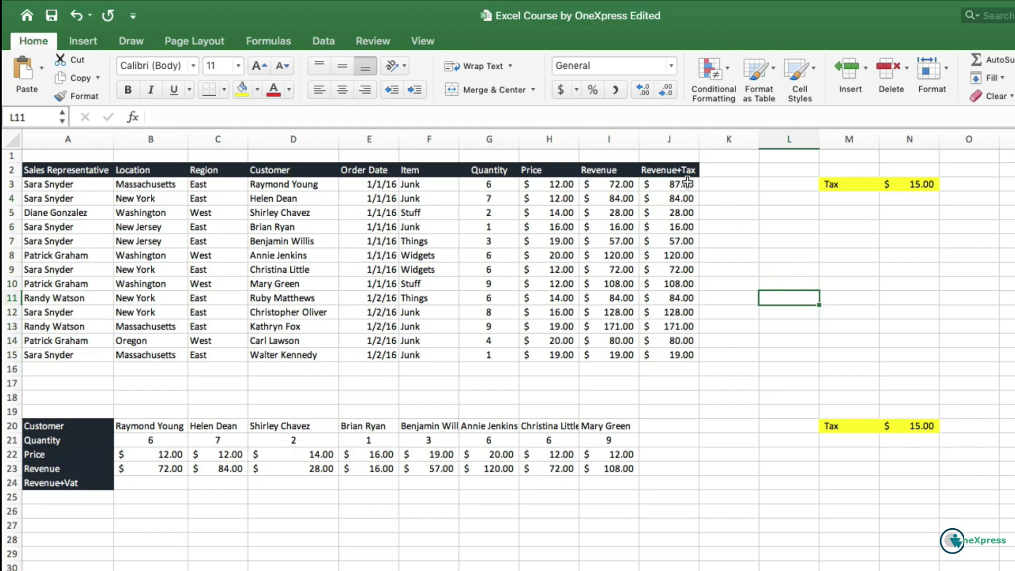
# Step: Try copying the tax label and amount from M3:N3 into M4:N15, and remove the copies
pyautogui.moveTo(825, 183); pyautogui.dragTo(915, 352)
pyautogui.press('super+c')
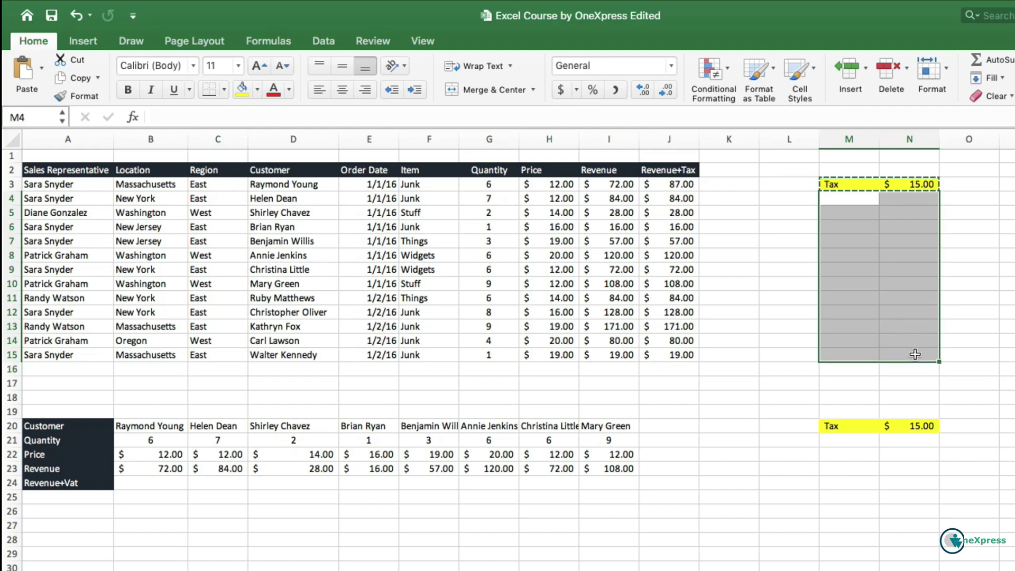
pyautogui.press('super+v')
pyautogui.click(787, 314)
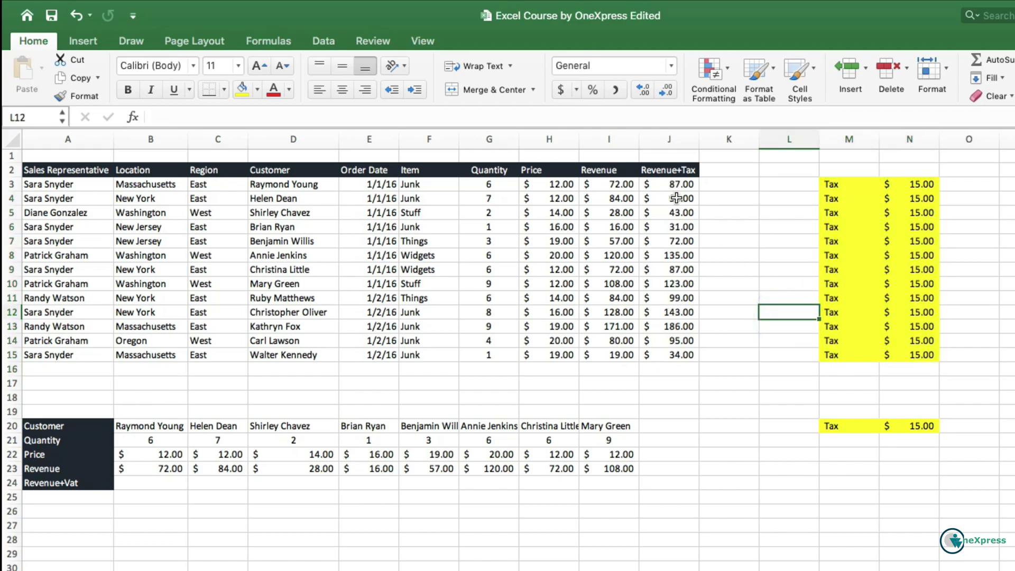
pyautogui.moveTo(841, 200); pyautogui.dragTo(909, 353)
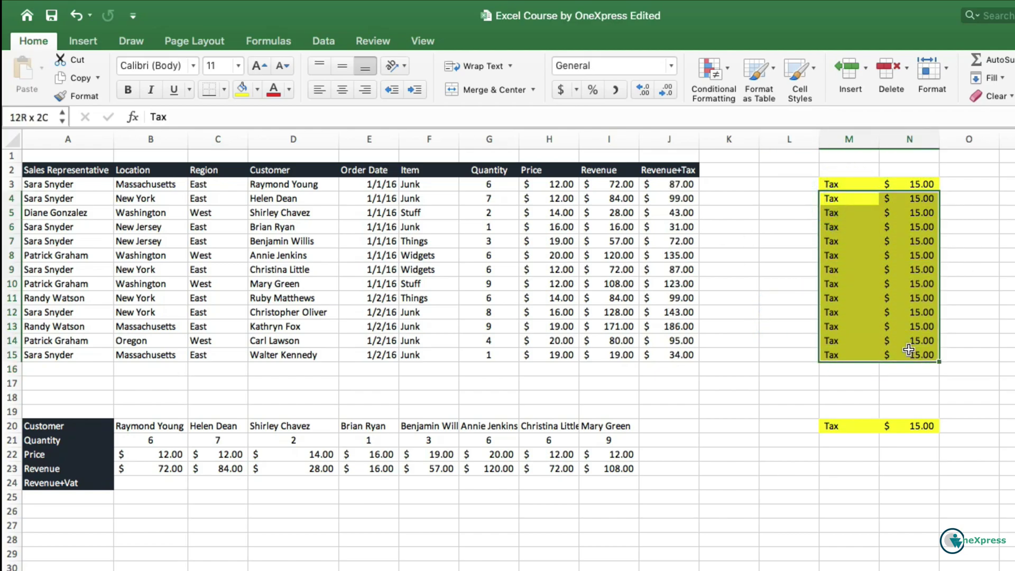
pyautogui.press('Delete')
# Step: Compare the formula in J3 with the address of the tax cell N3
pyautogui.click(662, 183)
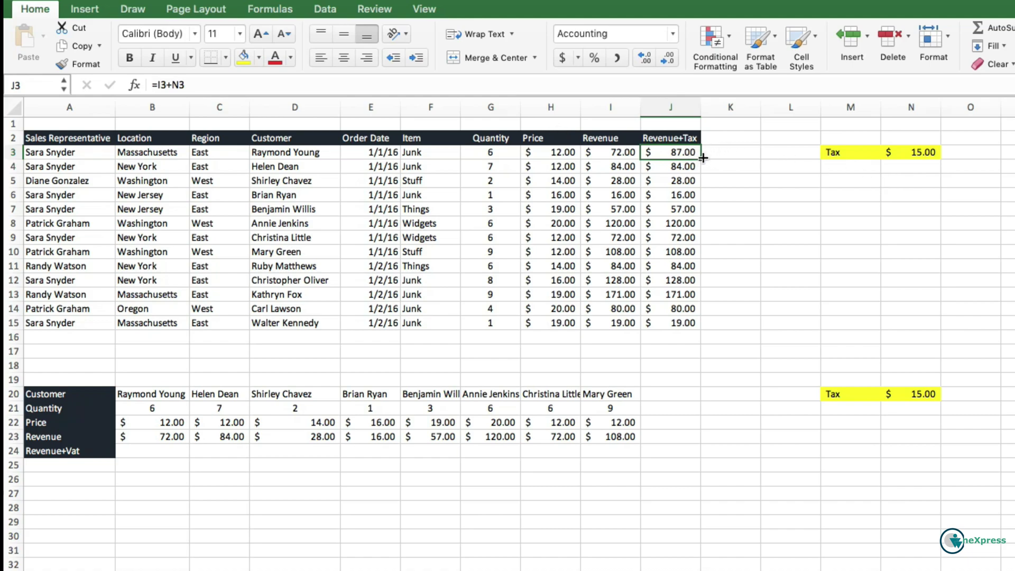
pyautogui.click(926, 153)
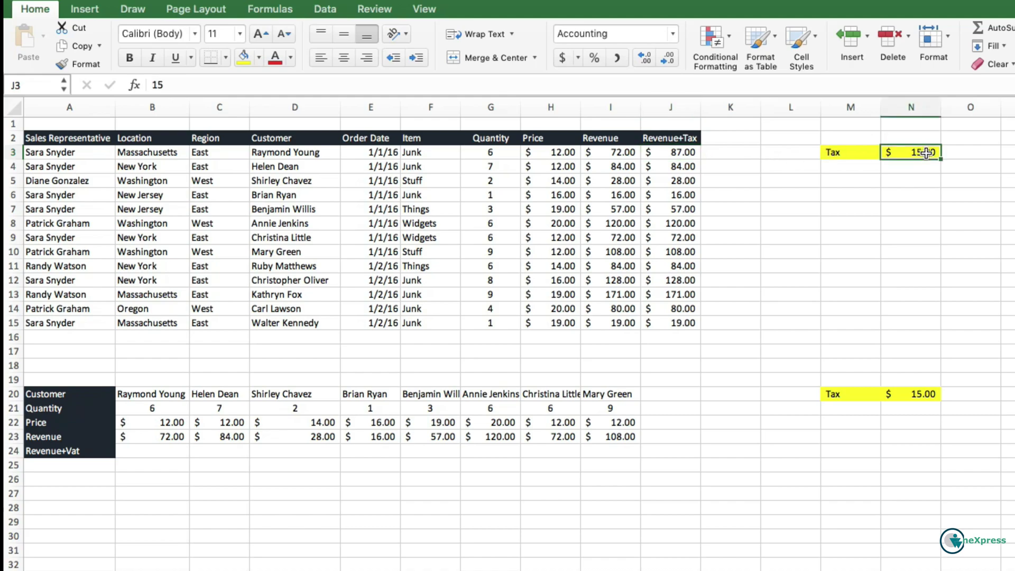
pyautogui.click(680, 155)
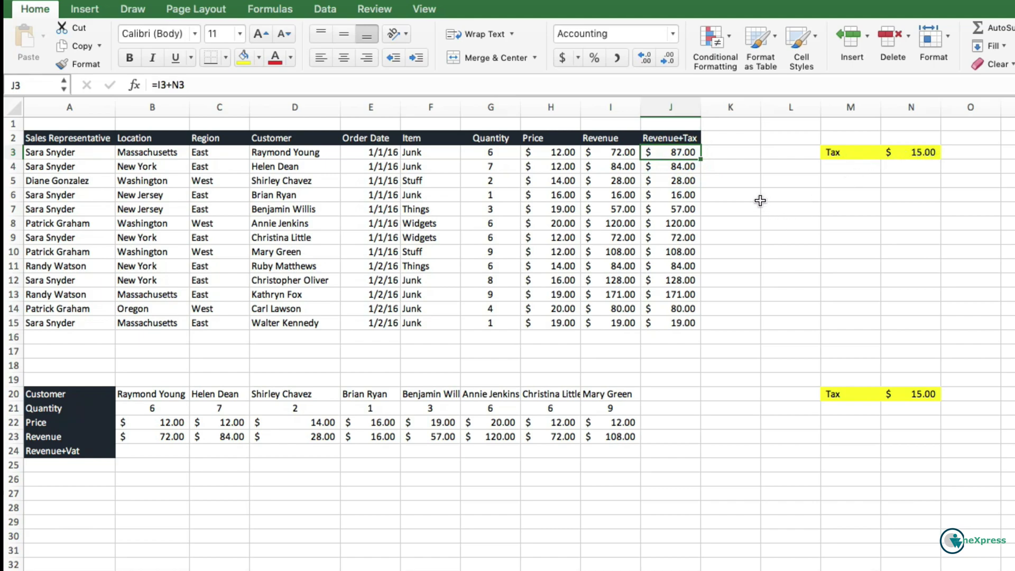
pyautogui.press('Right')
pyautogui.press('Right')
pyautogui.press('Left')
pyautogui.press('Left')
pyautogui.click(919, 153)
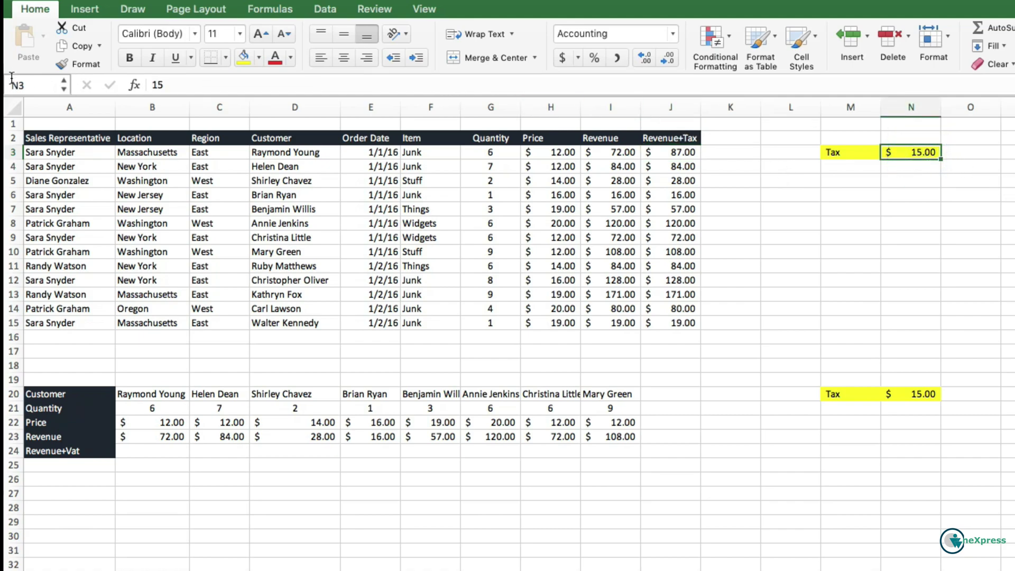
# Step: Make the tax reference absolute in J3 by changing its formula to =I3+$N$3
pyautogui.doubleClick(673, 152)
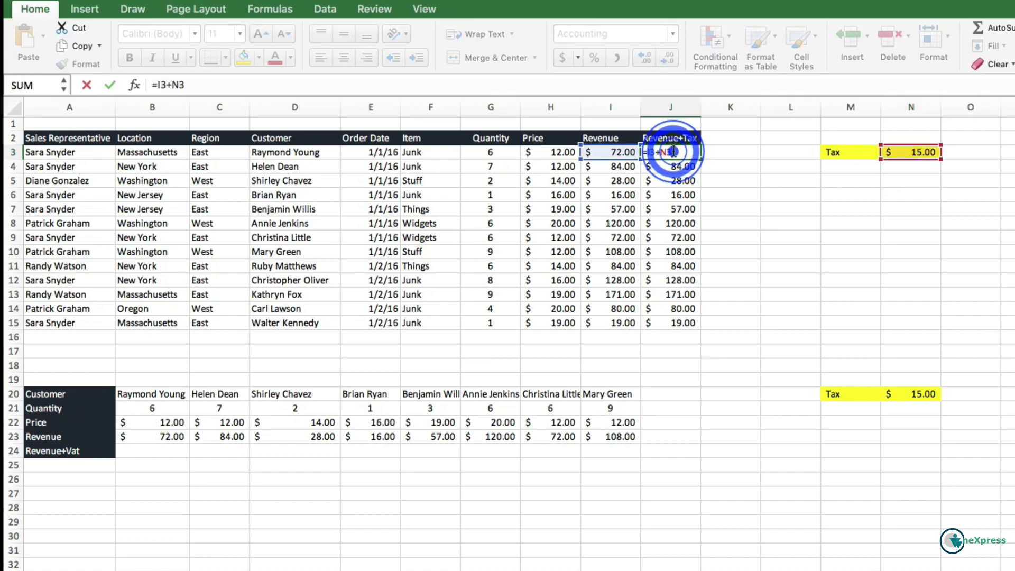
pyautogui.click(672, 152)
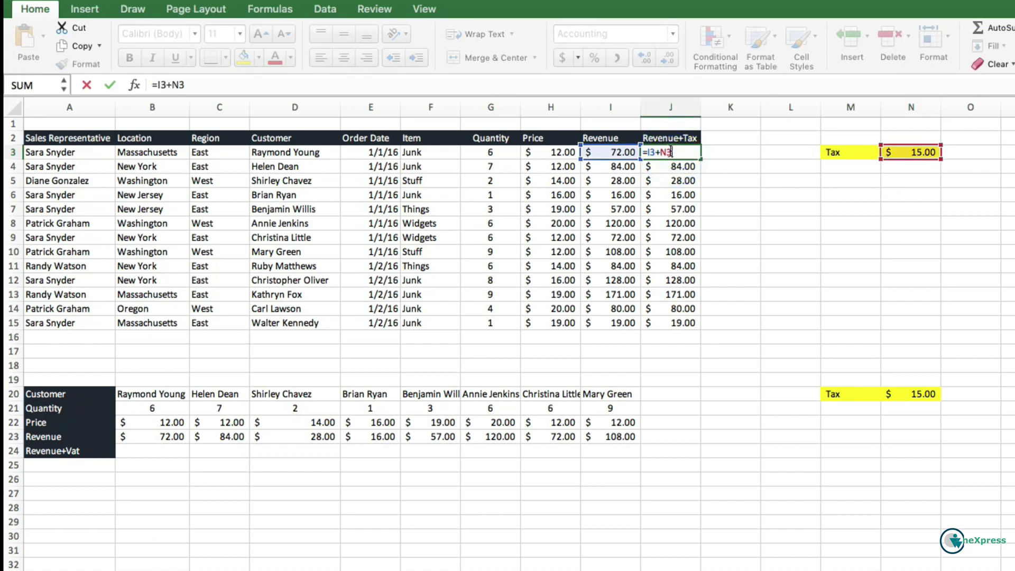
pyautogui.click(663, 152)
pyautogui.click(676, 153)
pyautogui.click(676, 153)
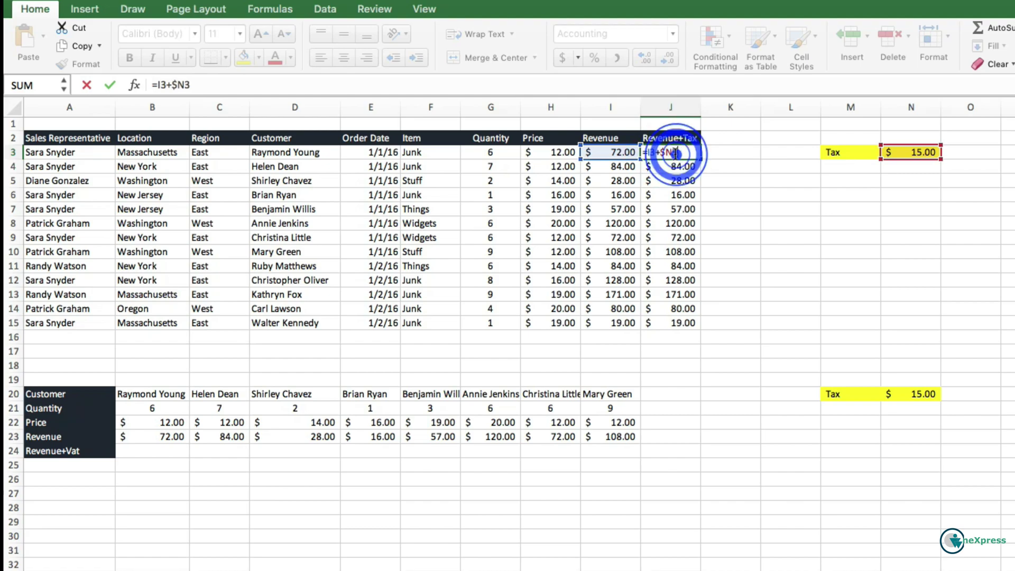
pyautogui.write('$')
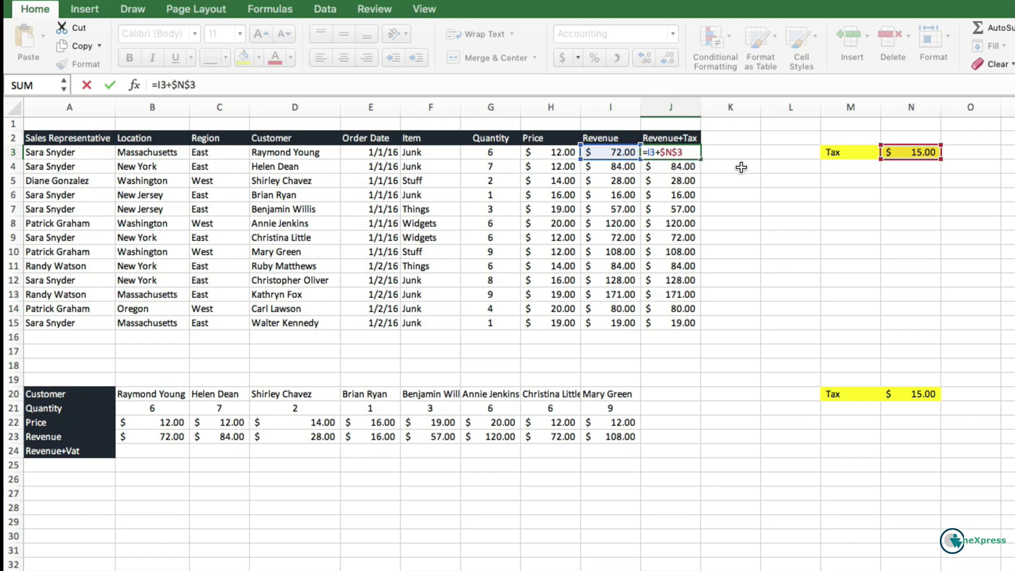
pyautogui.press('Return')
pyautogui.click(694, 152)
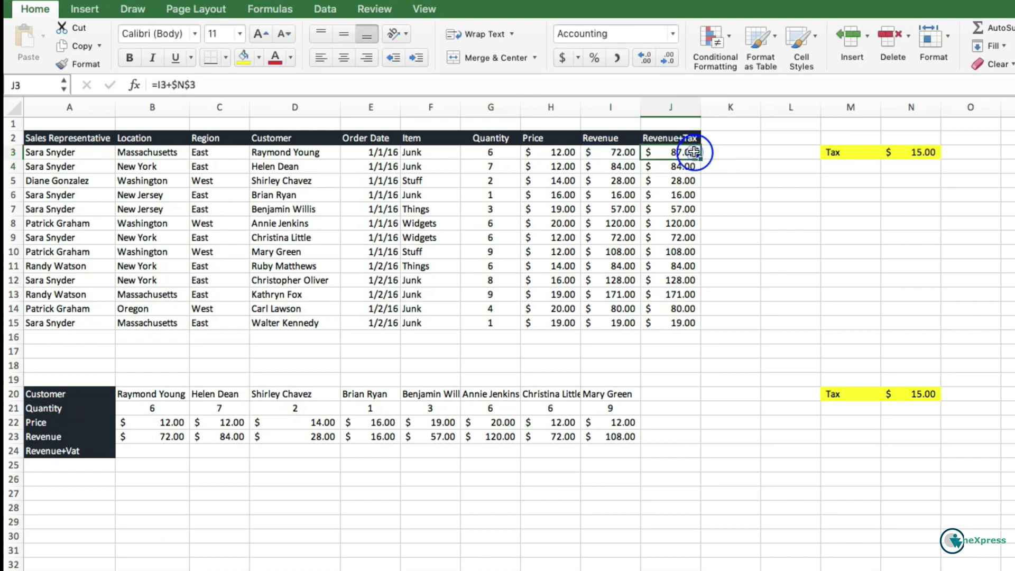
# Step: Fill the formula =I3+$N$3 from J3 down through J15 and check the copied formula in J4
pyautogui.doubleClick(699, 157)
pyautogui.click(685, 165)
pyautogui.click(684, 166)
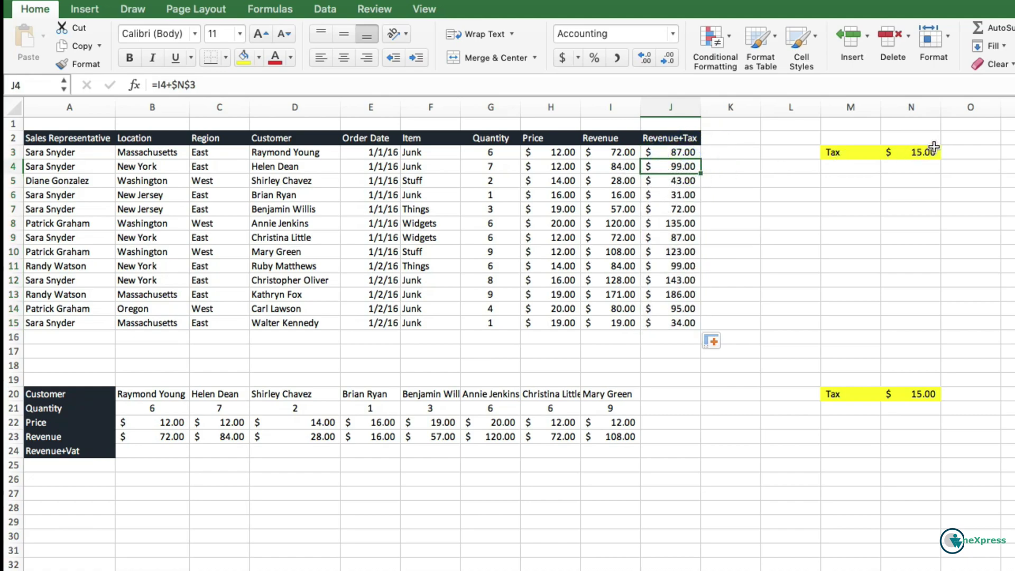
# Step: Inspect the formula in J3 and relate its $N$3 reference to column N, which holds the tax amount
pyautogui.click(675, 153)
pyautogui.doubleClick(676, 152)
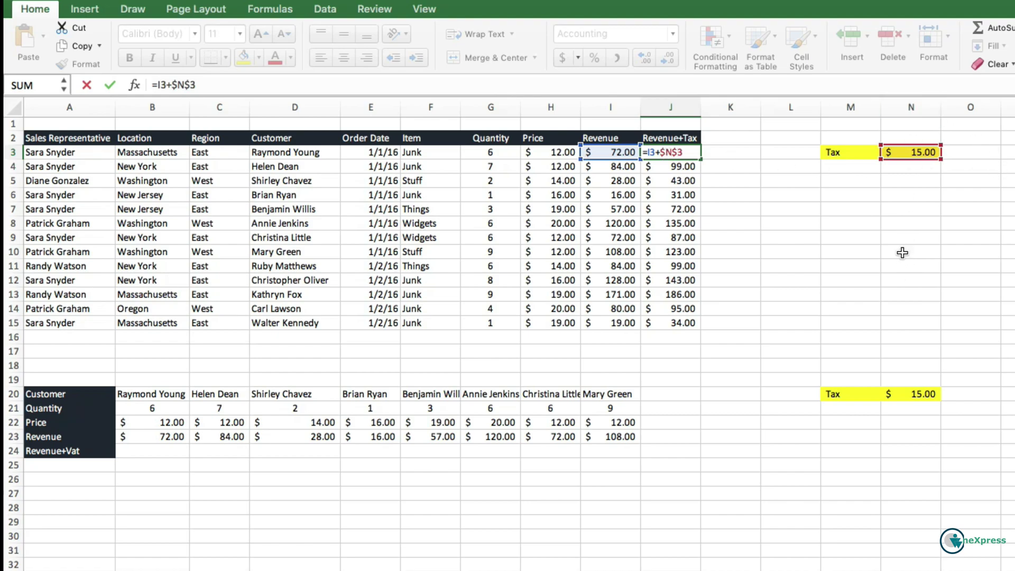
pyautogui.click(901, 103)
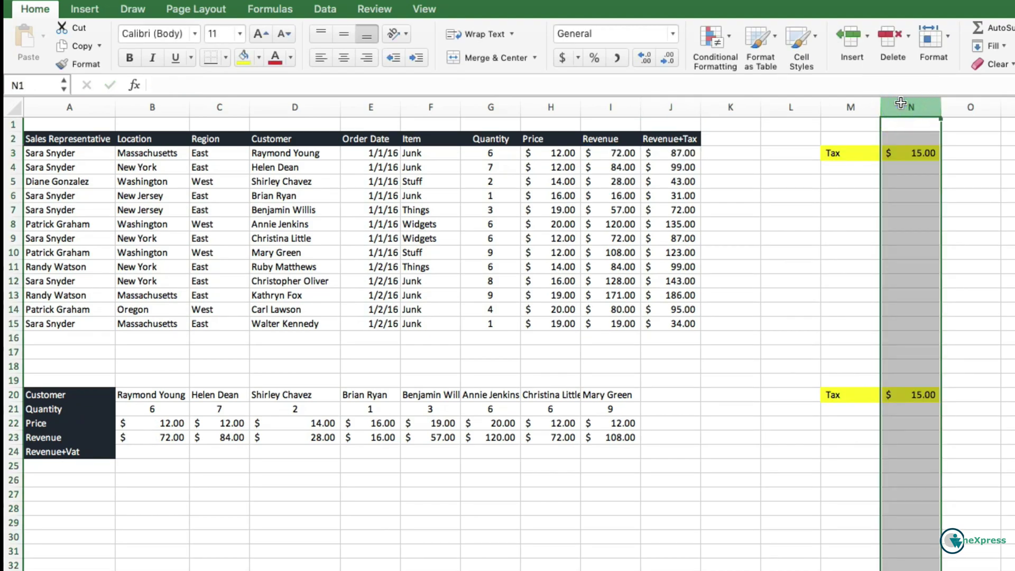
pyautogui.click(798, 237)
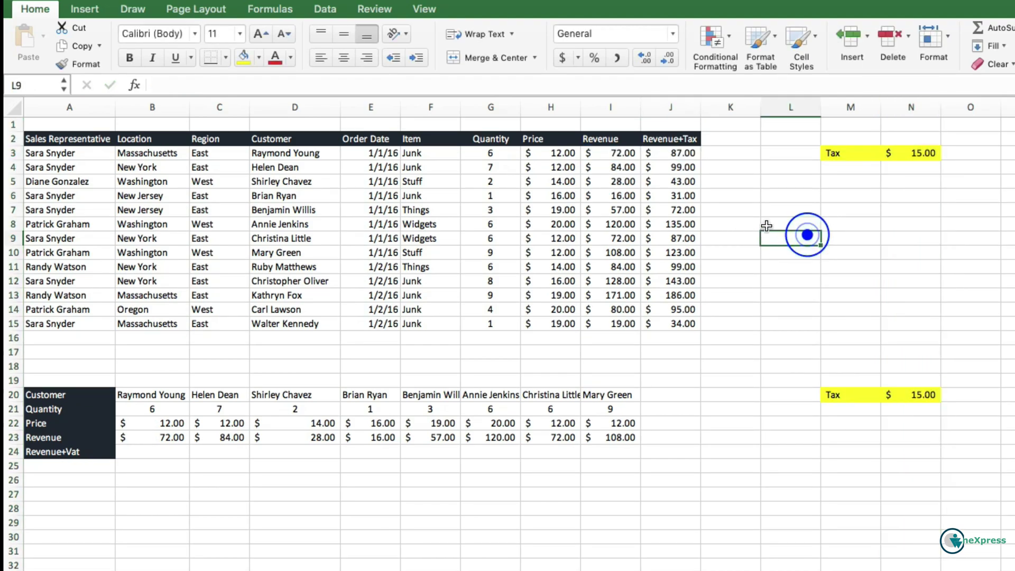
pyautogui.doubleClick(663, 152)
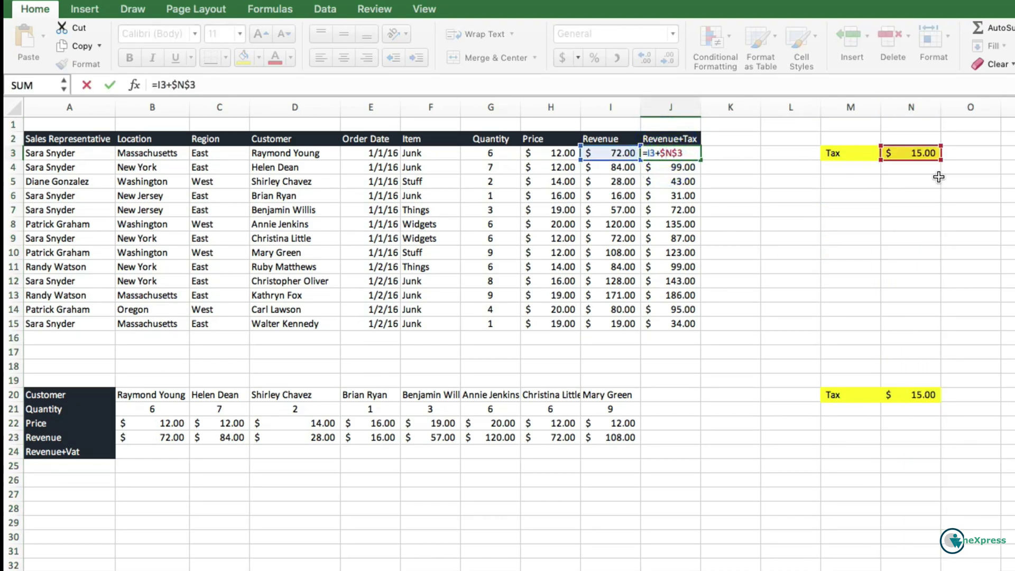
pyautogui.click(901, 205)
# Step: Examine row 3 and the tax cell N3, and match them to the row and column parts of $N$3 in J3
pyautogui.click(10, 153)
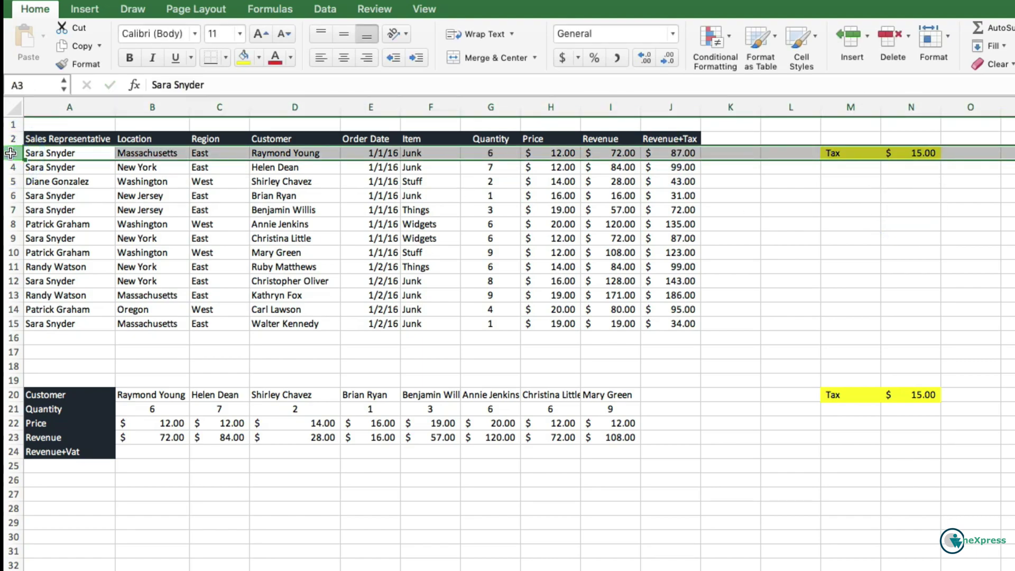
pyautogui.click(924, 153)
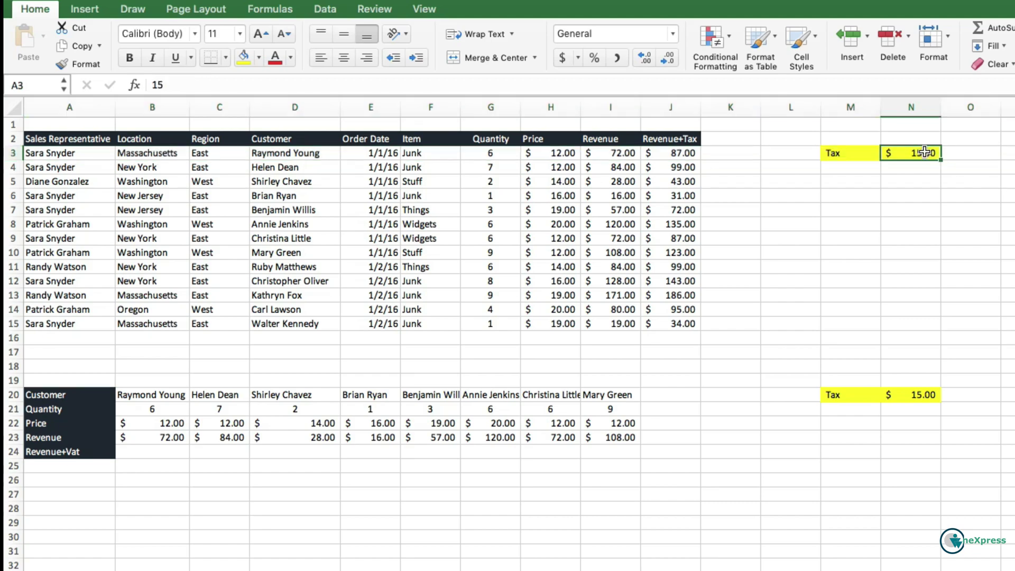
pyautogui.click(666, 155)
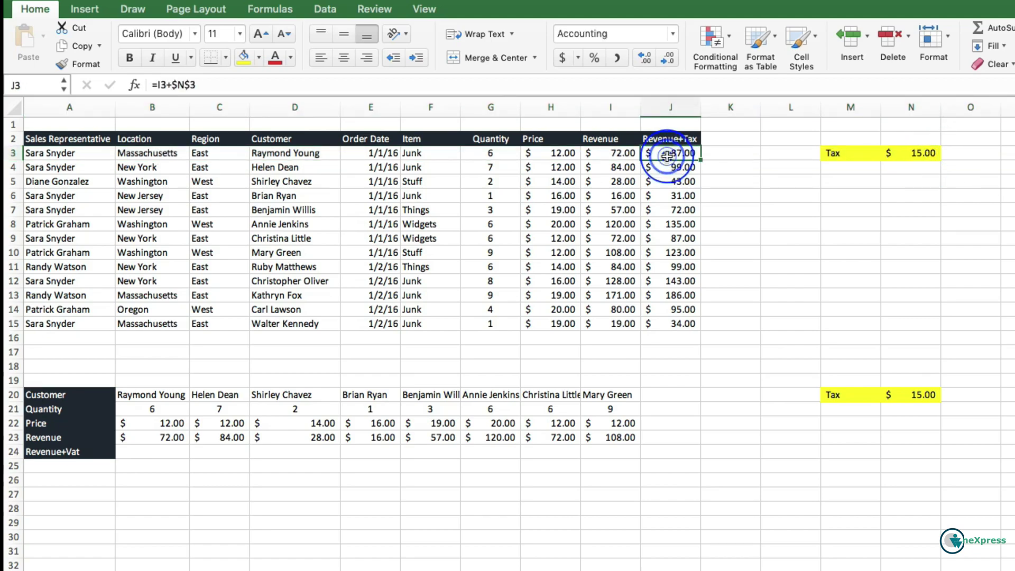
pyautogui.doubleClick(671, 153)
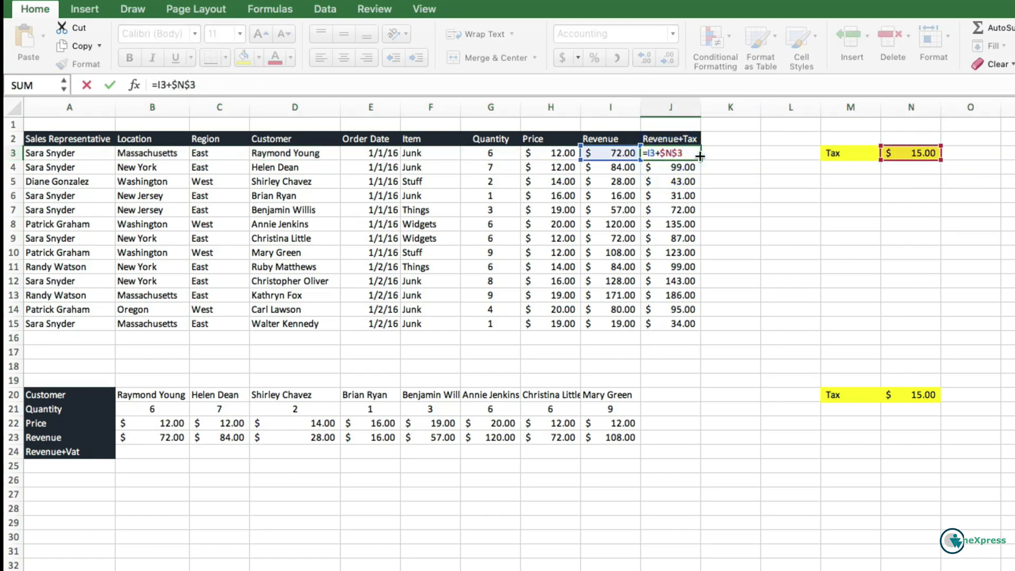
pyautogui.press('Left')
pyautogui.press('Left')
pyautogui.press('Left')
pyautogui.press('Left')
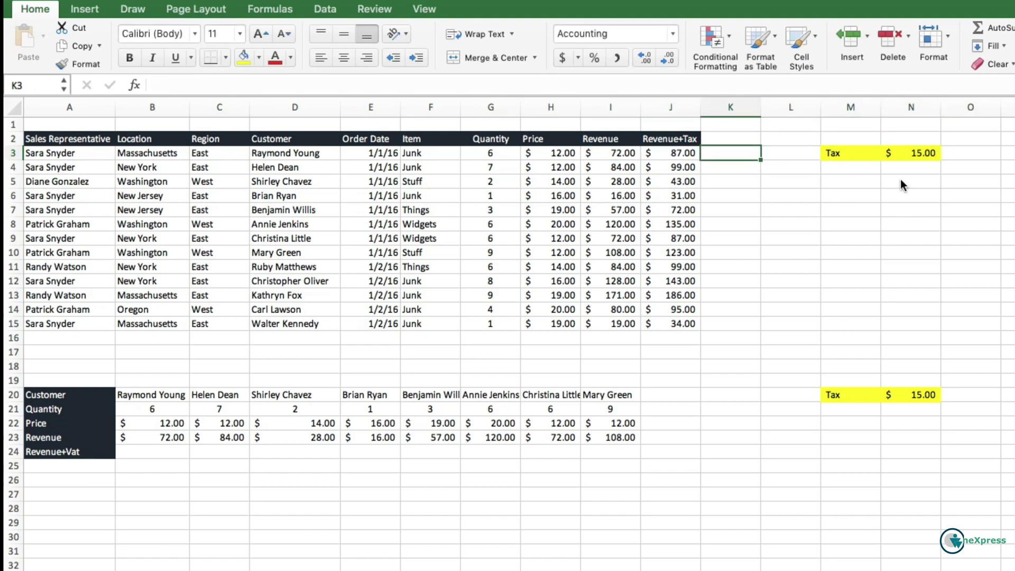
pyautogui.doubleClick(665, 151)
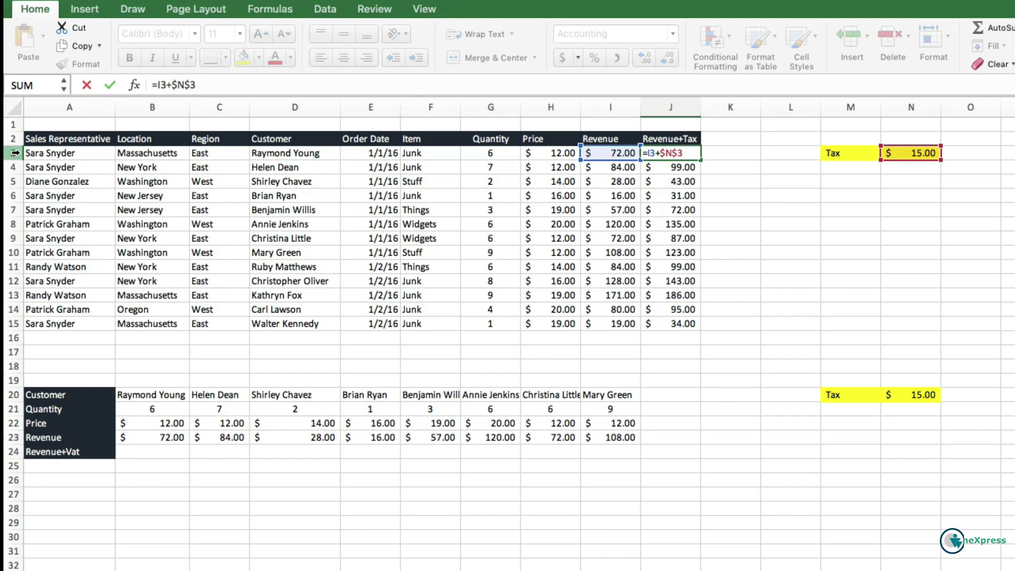
pyautogui.press('Return')
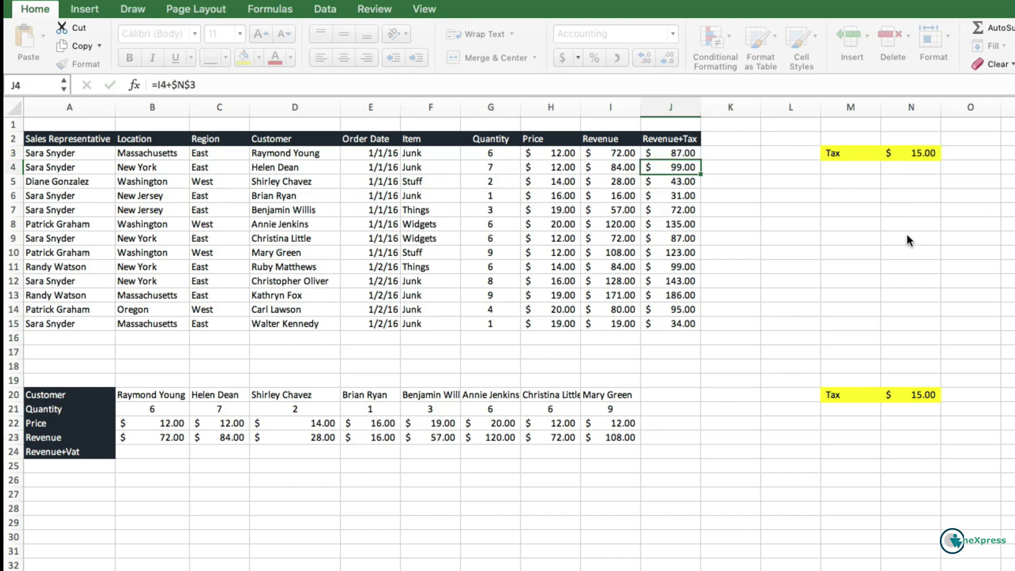
pyautogui.press('Up')
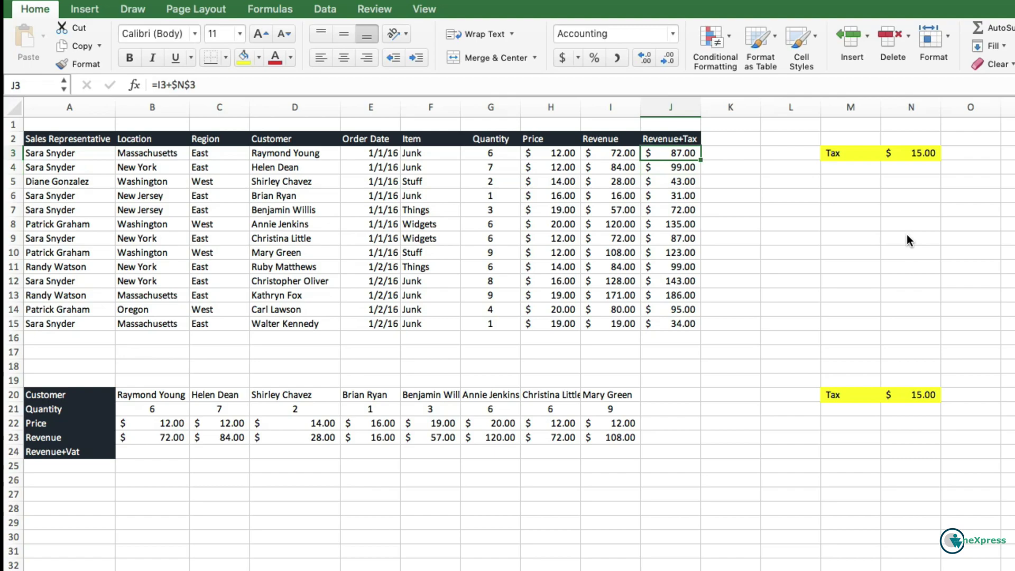
# Step: Lock only the row of the tax reference by changing J3 to =I3+N$3, and fill it down through J15
pyautogui.doubleClick(689, 153)
pyautogui.click(666, 153)
pyautogui.press('BackSpace')
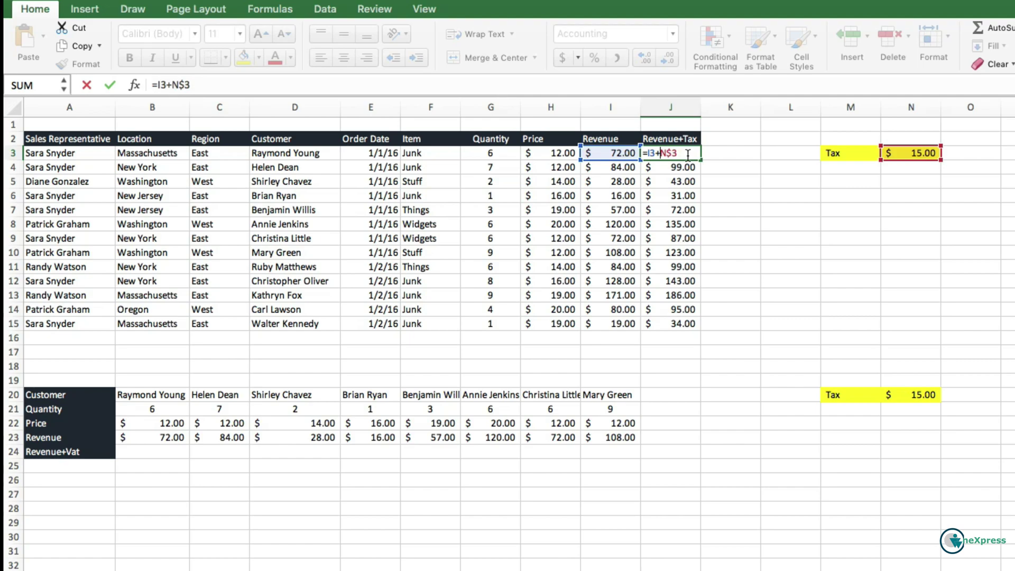
pyautogui.press('Return')
pyautogui.click(688, 155)
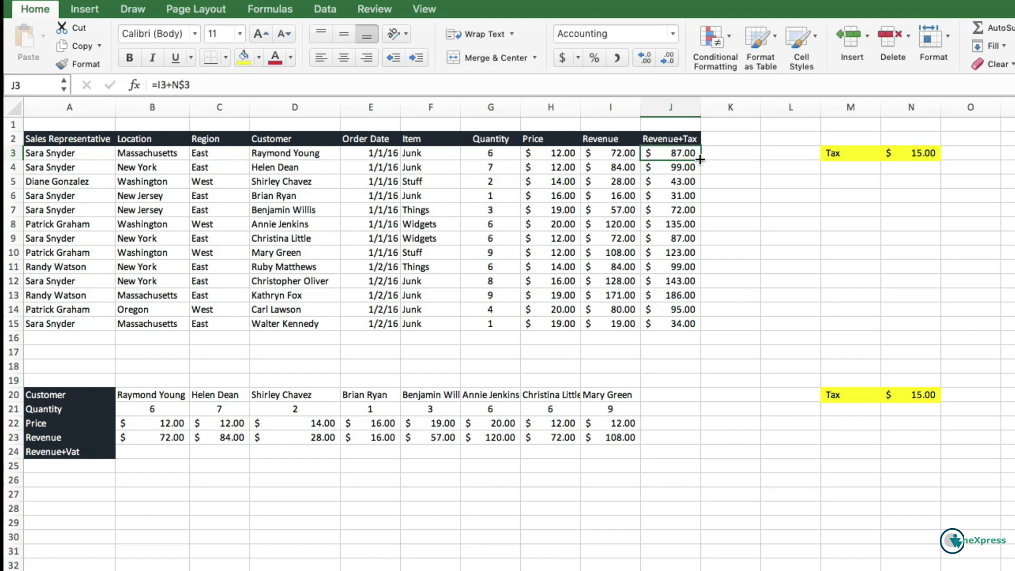
pyautogui.doubleClick(700, 157)
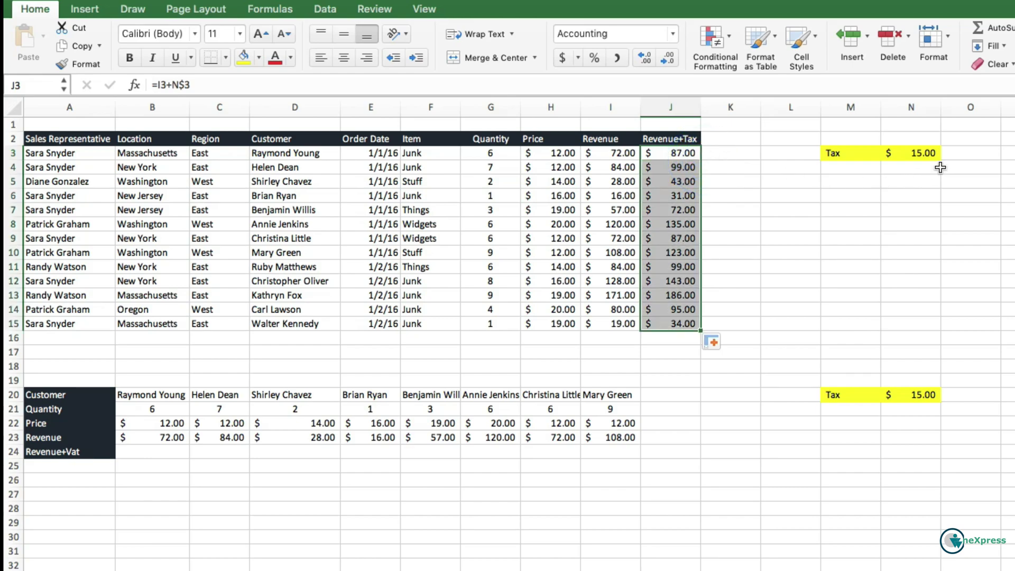
# Step: Compare the row-locked reference N$3 in J3 with row 3 and the tax cell N3
pyautogui.click(676, 153)
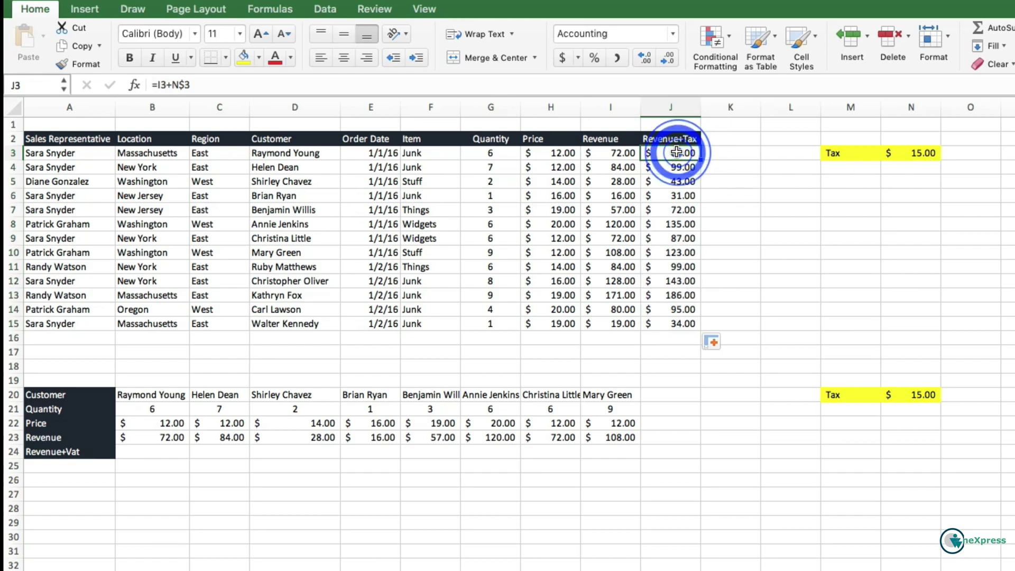
pyautogui.click(12, 152)
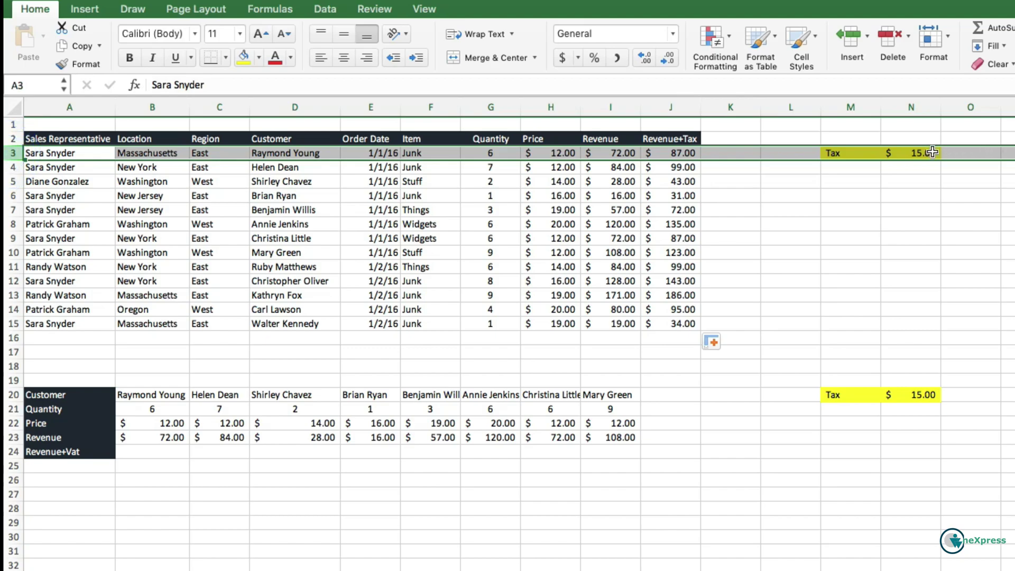
pyautogui.click(914, 152)
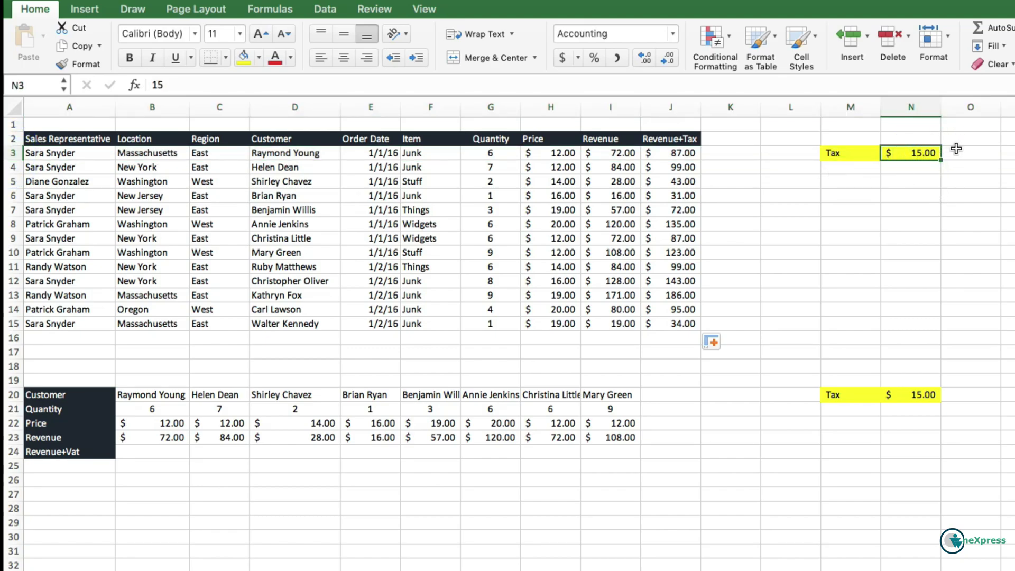
pyautogui.click(669, 154)
# Step: Examine the empty Revenue+Vat range B24:I24 and the Revenue formulas across row 23 of the horizontal table
pyautogui.click(133, 449)
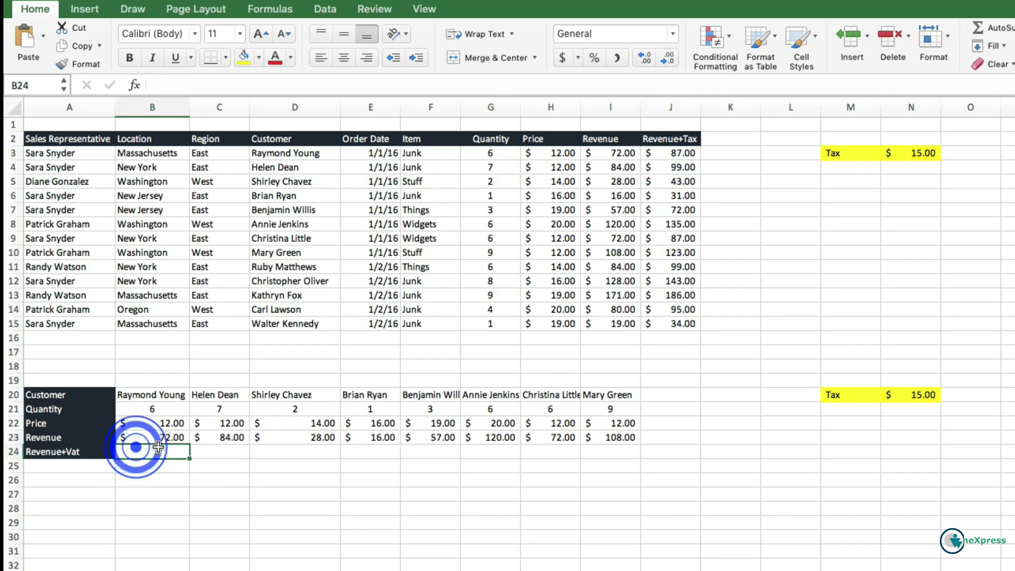
pyautogui.moveTo(166, 458); pyautogui.dragTo(590, 453)
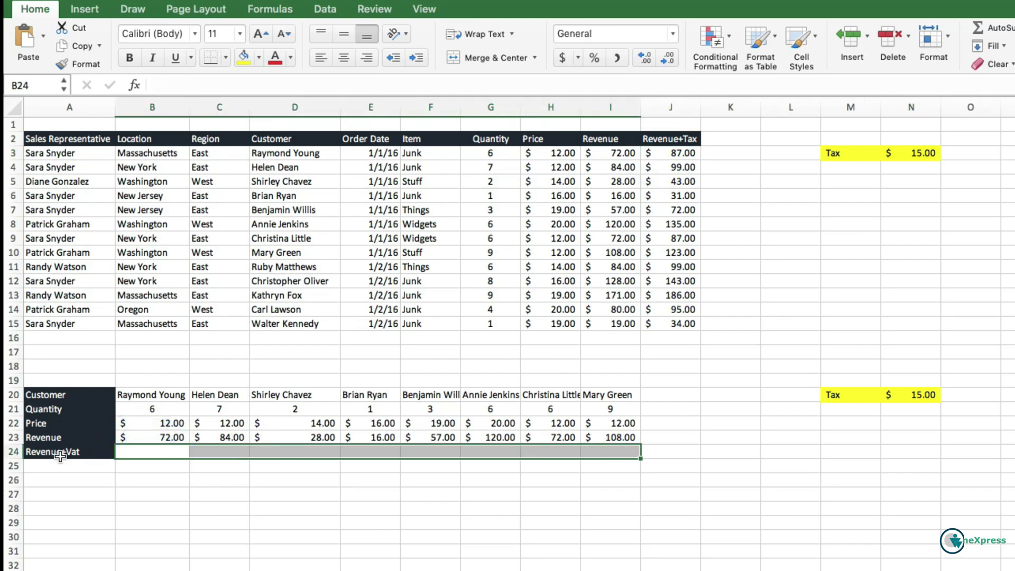
pyautogui.click(166, 431)
pyautogui.press('Right')
pyautogui.press('Right')
pyautogui.press('Right')
pyautogui.press('Right')
pyautogui.press('Right')
pyautogui.press('Right')
pyautogui.press('Right')
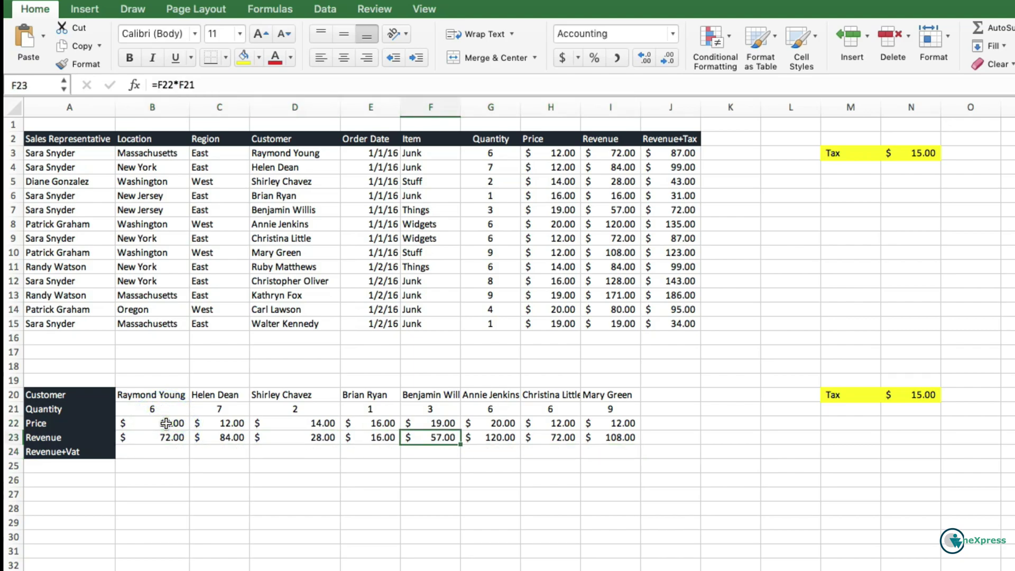
pyautogui.press('Left')
pyautogui.press('Left')
pyautogui.press('Left')
pyautogui.press('Left')
pyautogui.press('Left')
pyautogui.press('Left')
pyautogui.press('Left')
pyautogui.press('Left')
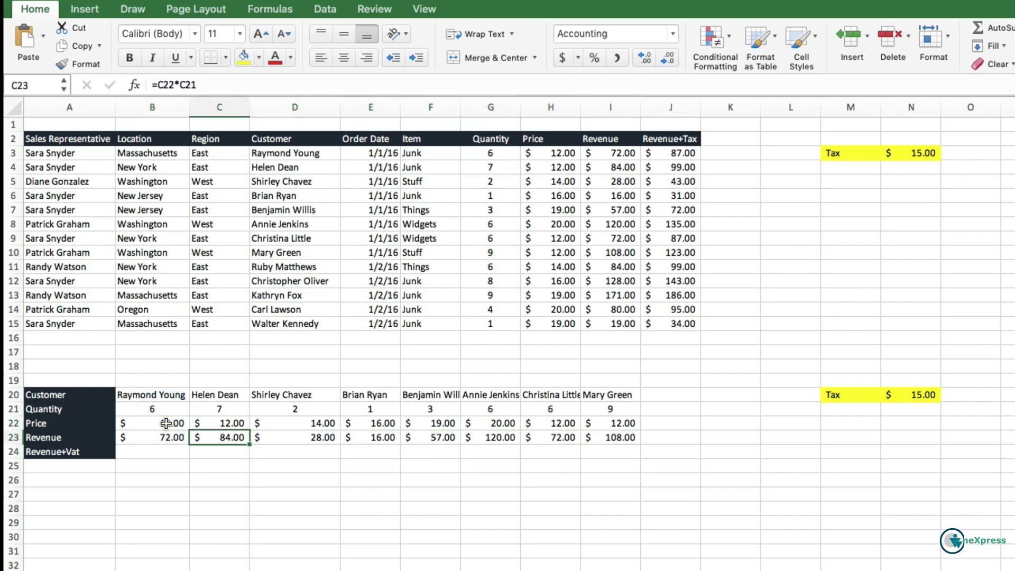
pyautogui.press('Down')
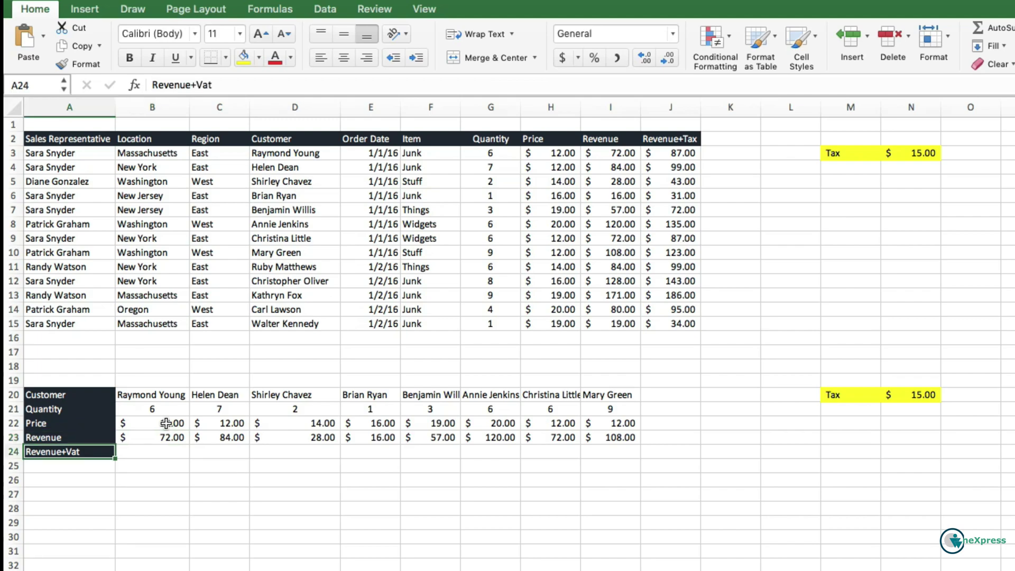
# Step: Change the label in M20 to VAT and set the amount in N20 to 5
pyautogui.click(862, 394)
pyautogui.press('Delete')
pyautogui.write('VAT')
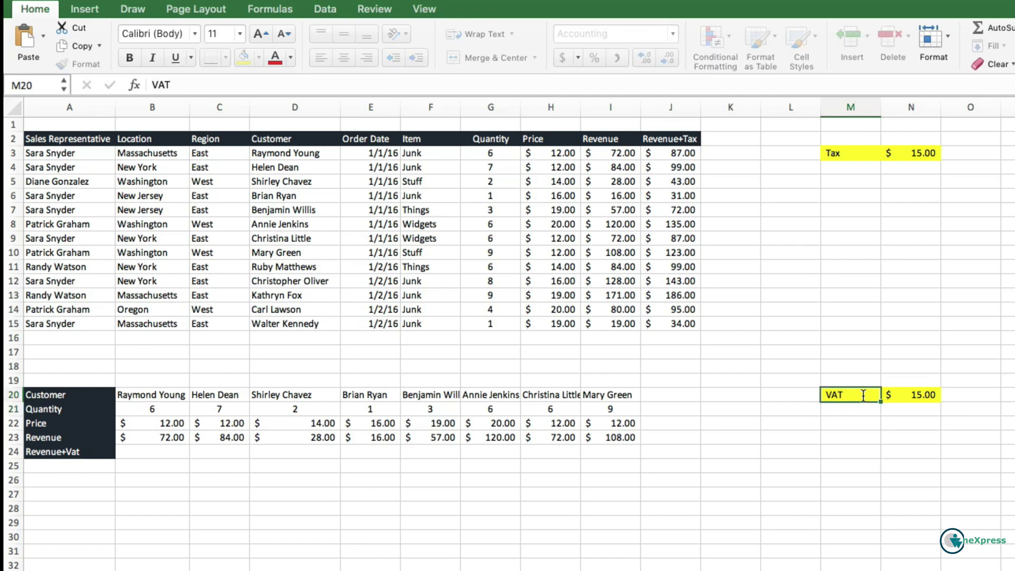
pyautogui.press('Tab')
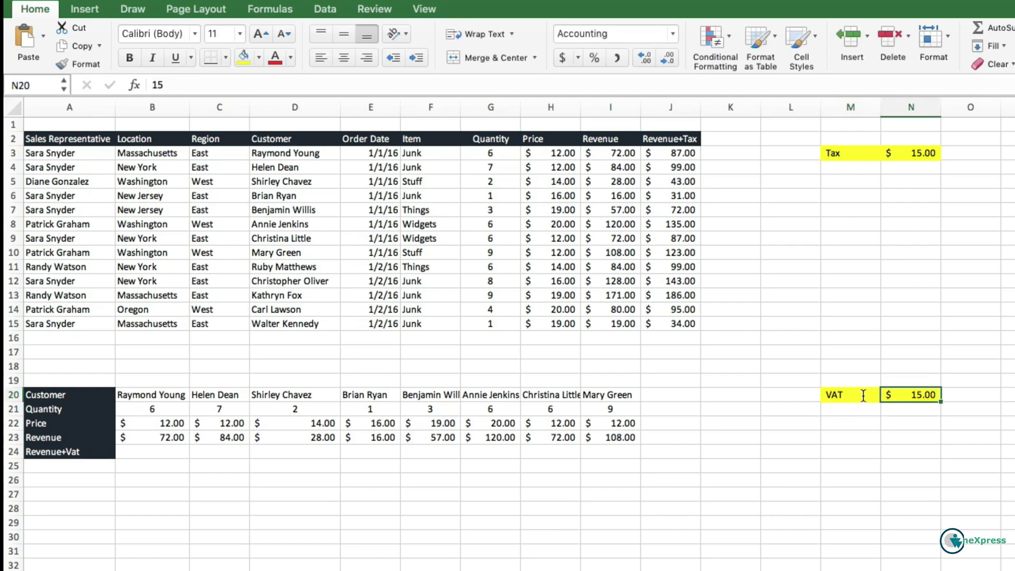
pyautogui.doubleClick(920, 391)
pyautogui.press('BackSpace')
pyautogui.press('Return')
pyautogui.click(919, 391)
# Step: Start the first customer's Revenue+Vat formula in B24 as =B23+N20
pyautogui.click(172, 445)
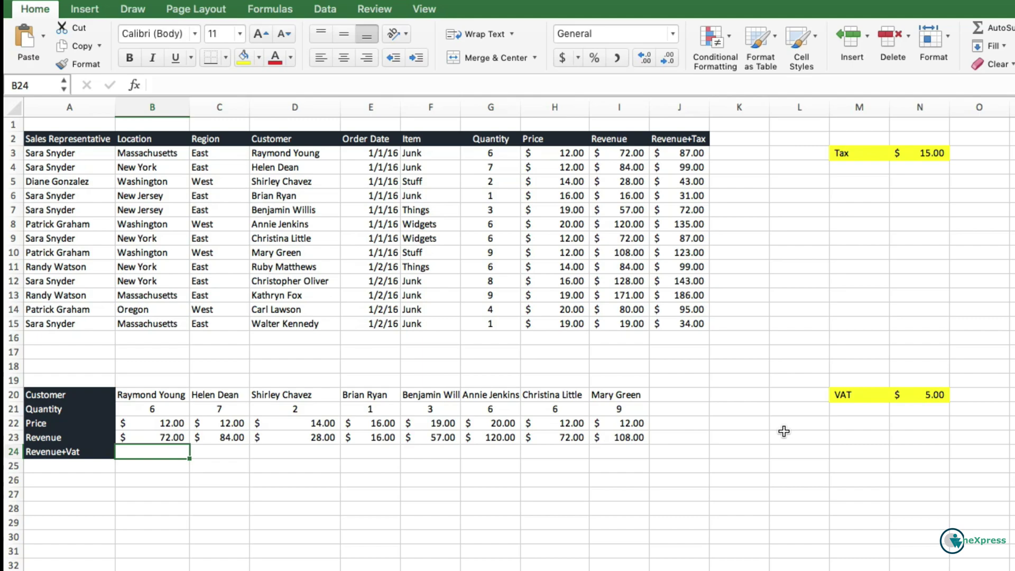
pyautogui.write('=')
pyautogui.press('Up')
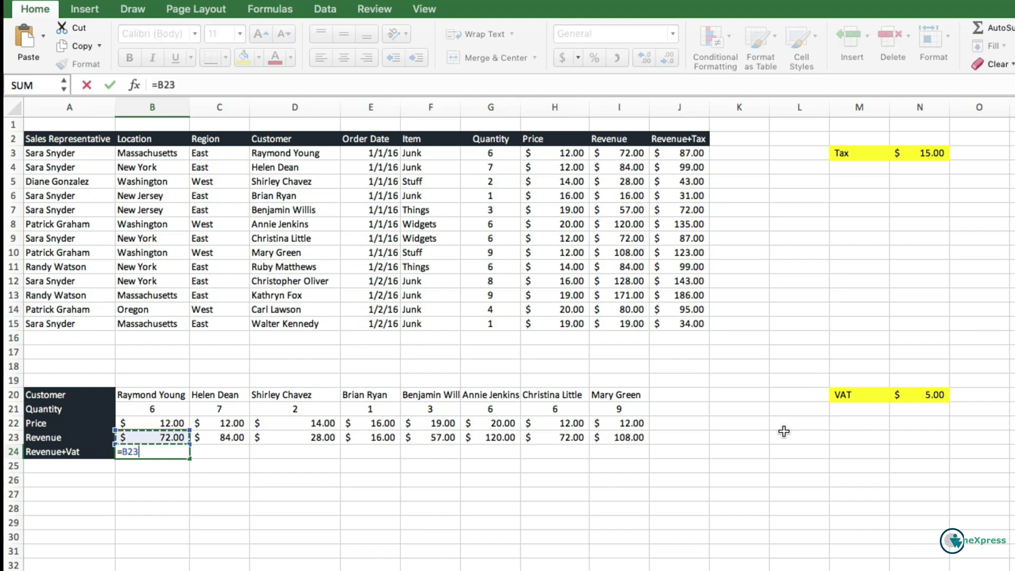
pyautogui.write('=')
pyautogui.click(922, 395)
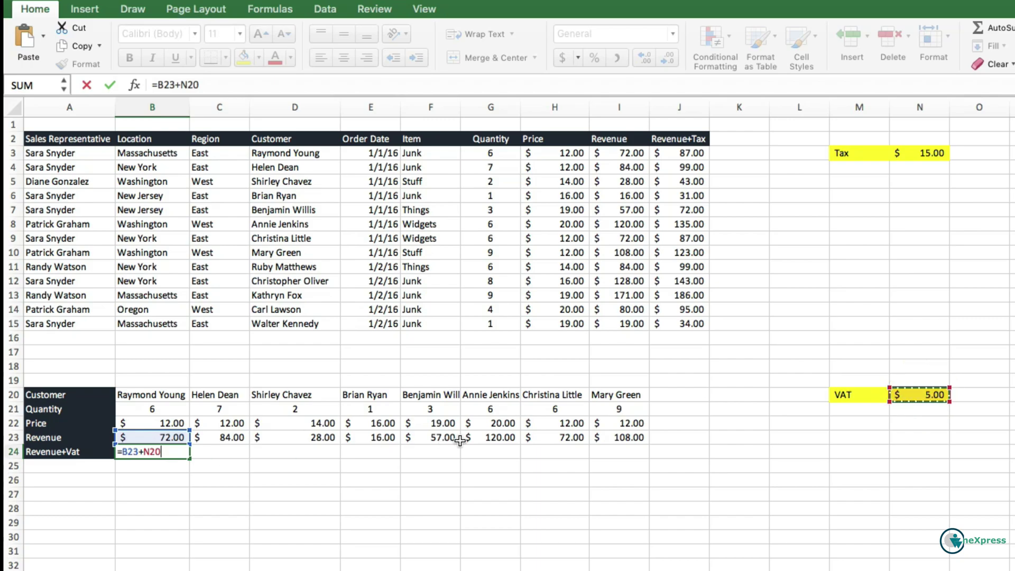
# Step: Make the VAT reference in B24 absolute so the formula reads =B23+$N$20, and commit it
pyautogui.click(154, 454)
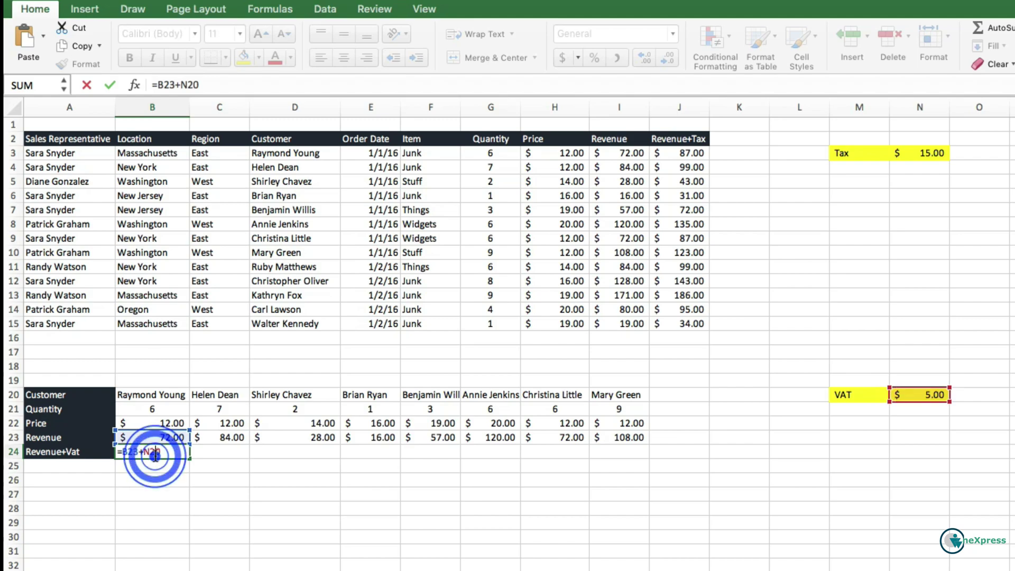
pyautogui.click(148, 453)
pyautogui.click(148, 454)
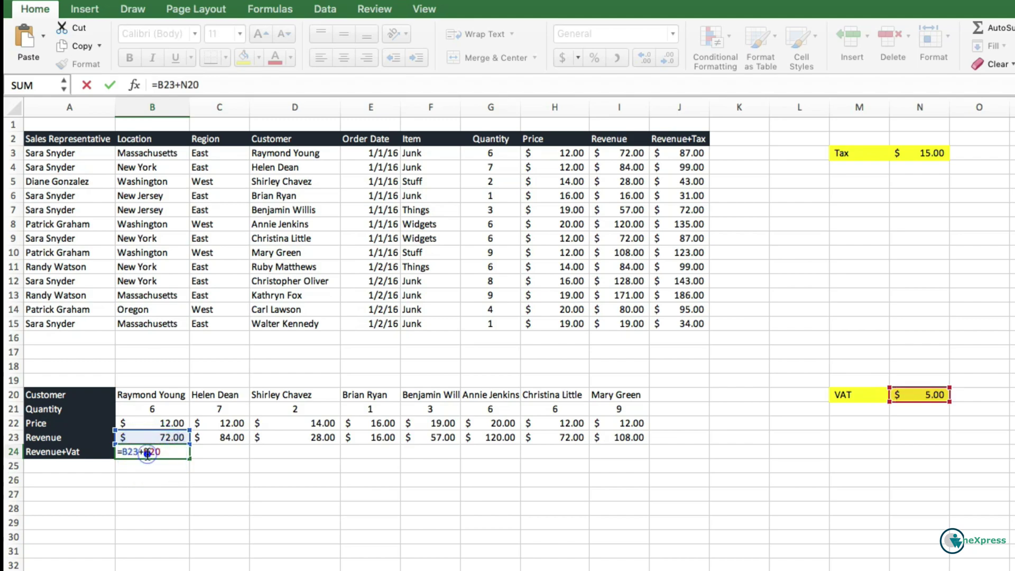
pyautogui.write('$')
pyautogui.click(147, 452)
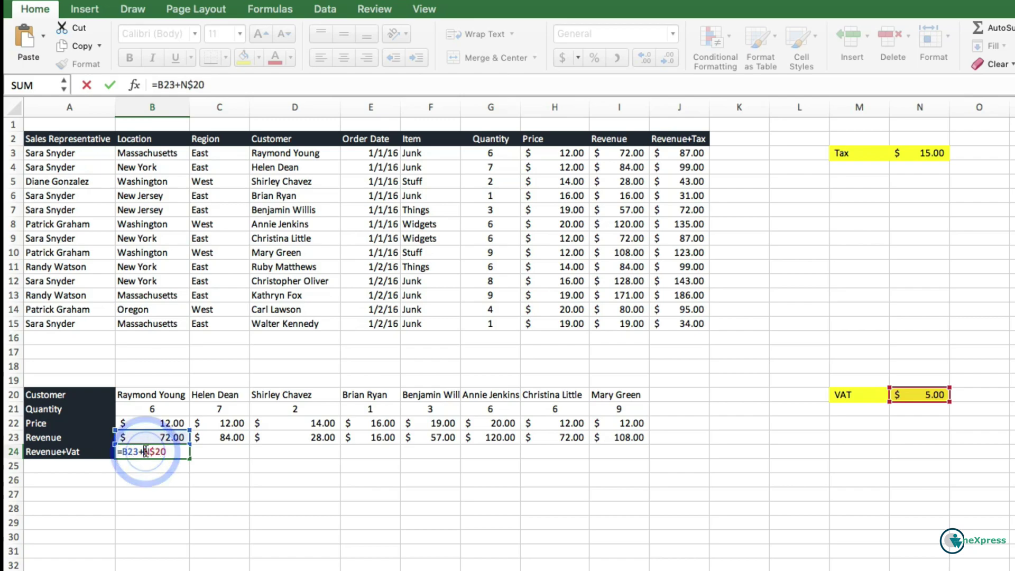
pyautogui.write('$')
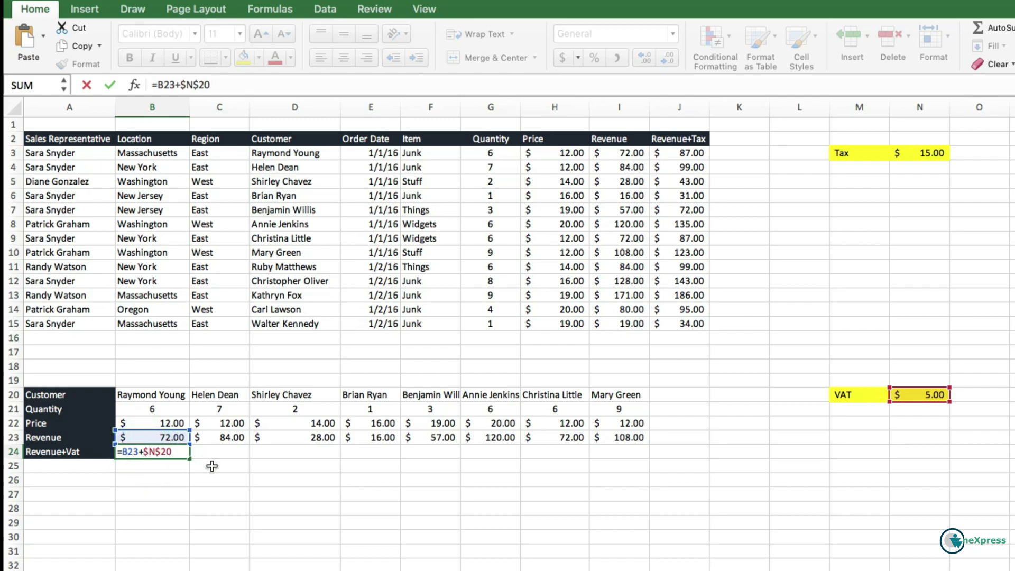
pyautogui.press('Return')
# Step: Fill the Revenue+Vat formula from B24 across to I24
pyautogui.click(174, 449)
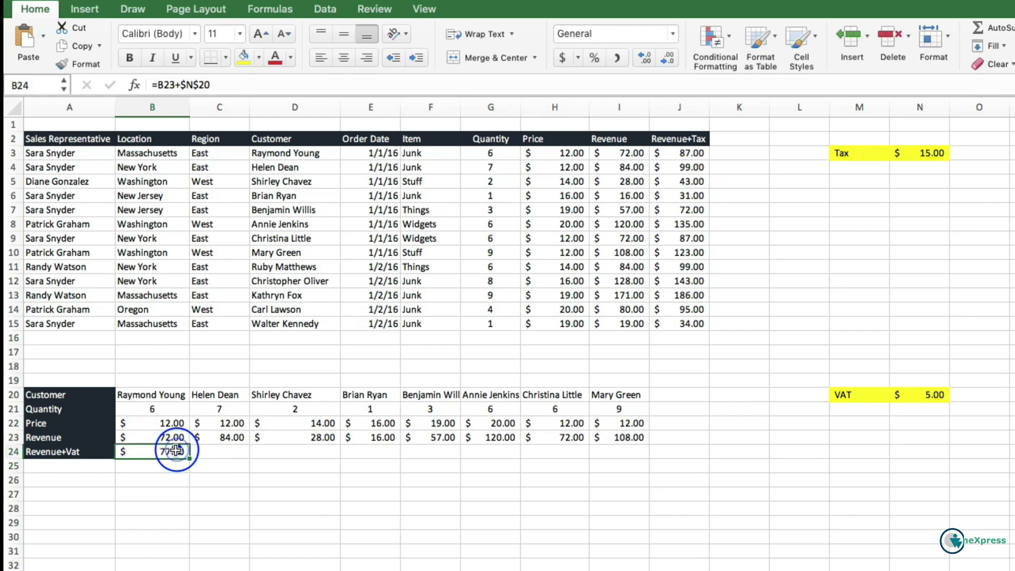
pyautogui.doubleClick(188, 458)
pyautogui.doubleClick(191, 458)
pyautogui.moveTo(188, 457); pyautogui.dragTo(627, 459)
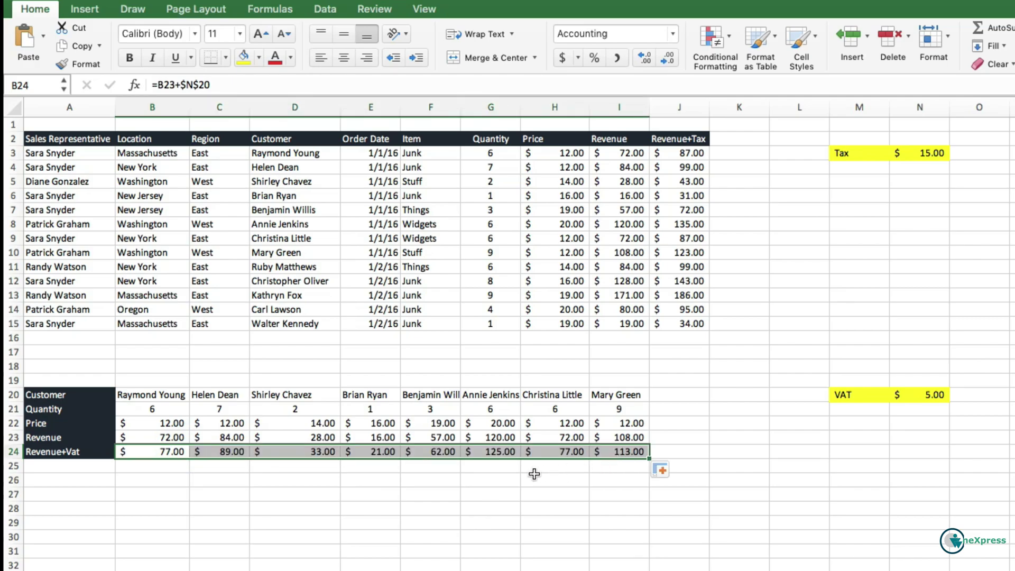
# Step: Inspect the copied Revenue+Vat formulas in C24 and D24 to check which cells they reference
pyautogui.click(481, 492)
pyautogui.click(154, 448)
pyautogui.press('Right')
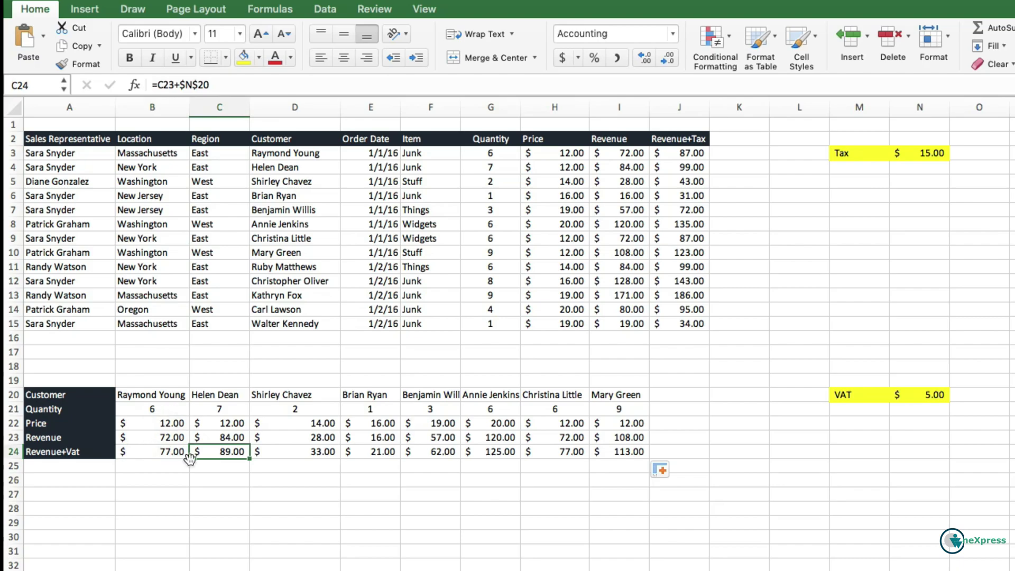
pyautogui.doubleClick(209, 448)
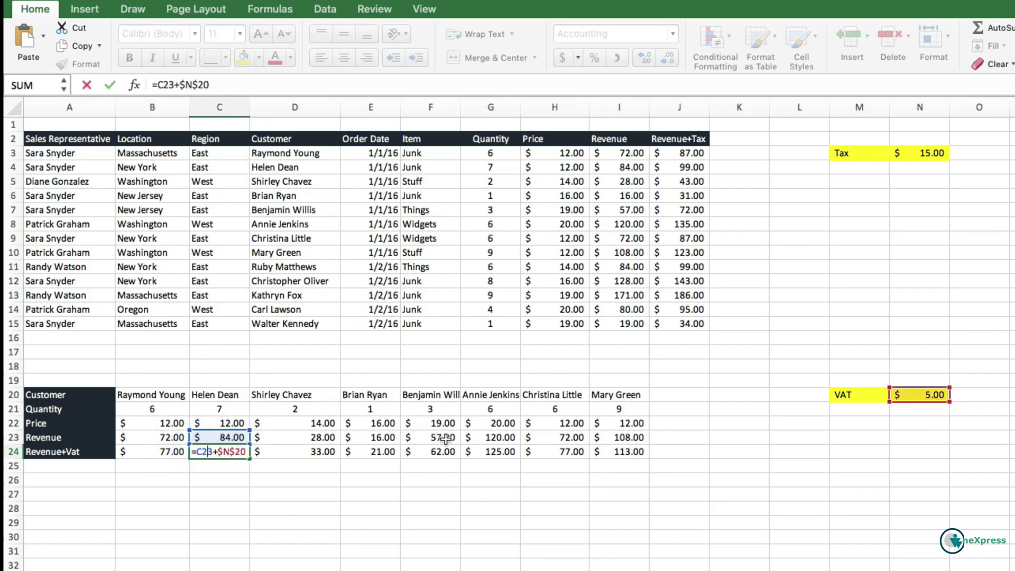
pyautogui.doubleClick(305, 451)
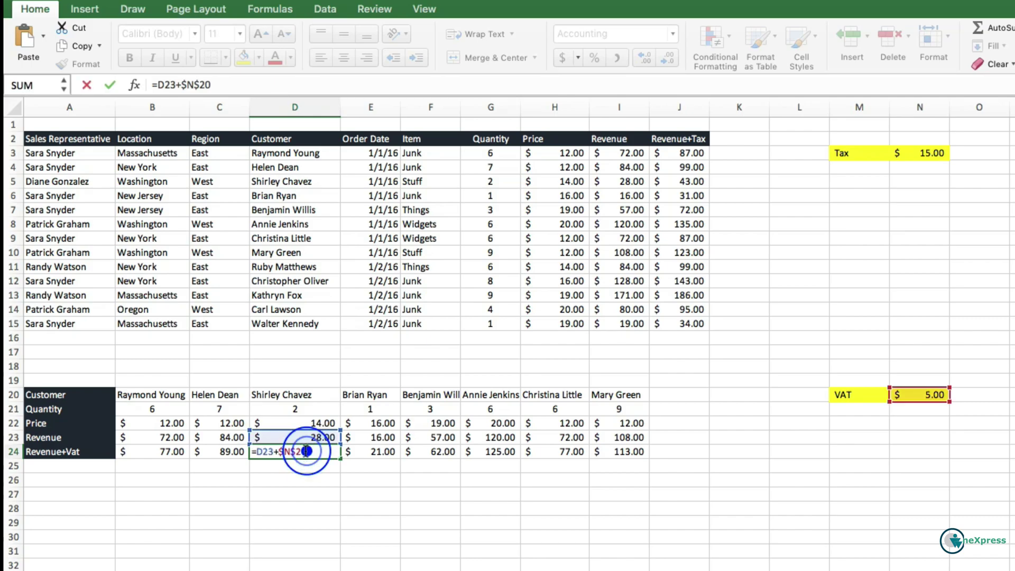
pyautogui.click(307, 504)
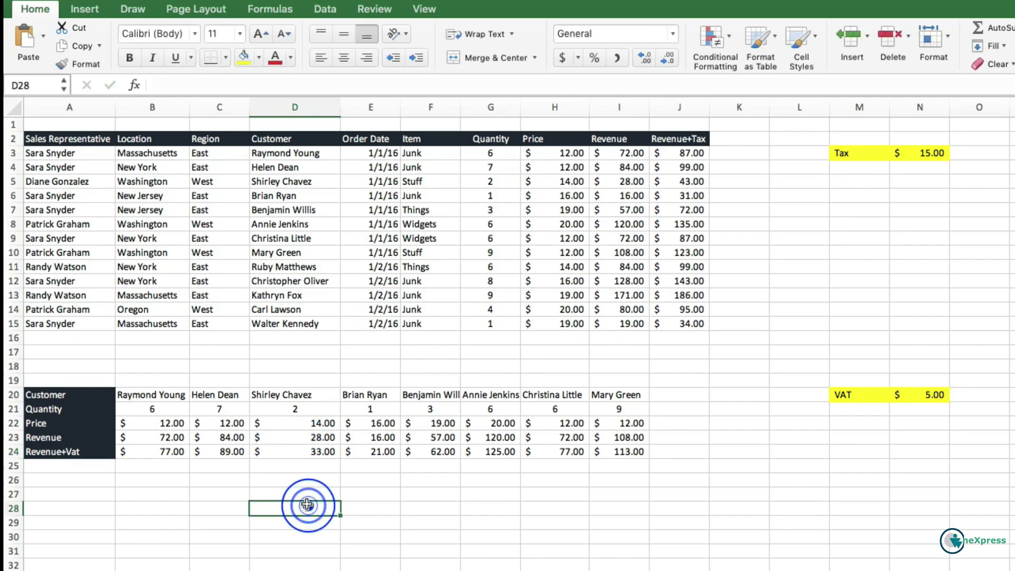
# Step: Go through the Revenue+Vat cells from B24 to I24 and compare the formula in each
pyautogui.press('Up')
pyautogui.press('Up')
pyautogui.press('Up')
pyautogui.press('Up')
pyautogui.press('Left')
pyautogui.press('Left')
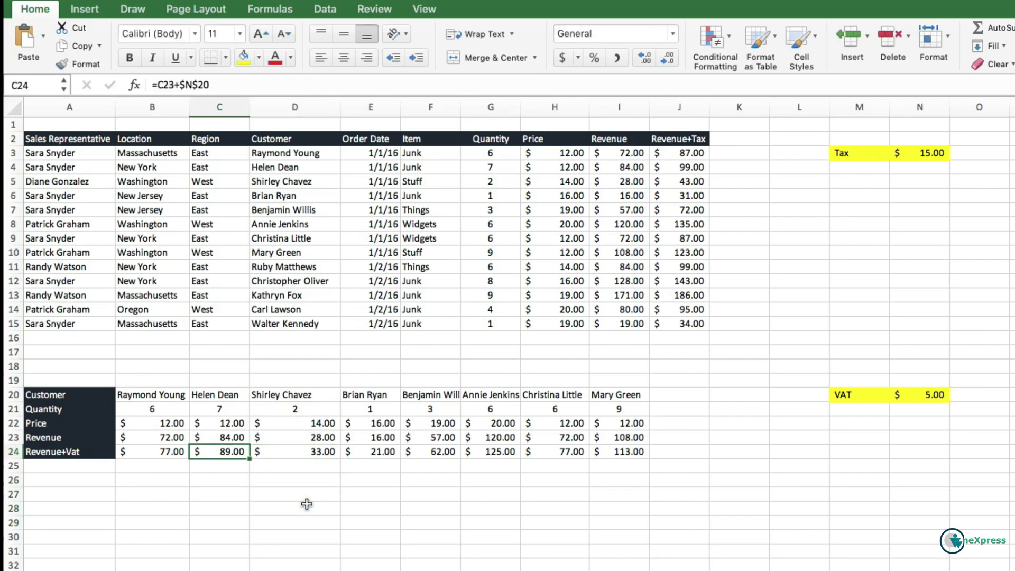
pyautogui.press('Right')
pyautogui.press('Right')
pyautogui.press('Right')
pyautogui.press('Right')
pyautogui.press('Right')
pyautogui.press('Right')
pyautogui.press('Right')
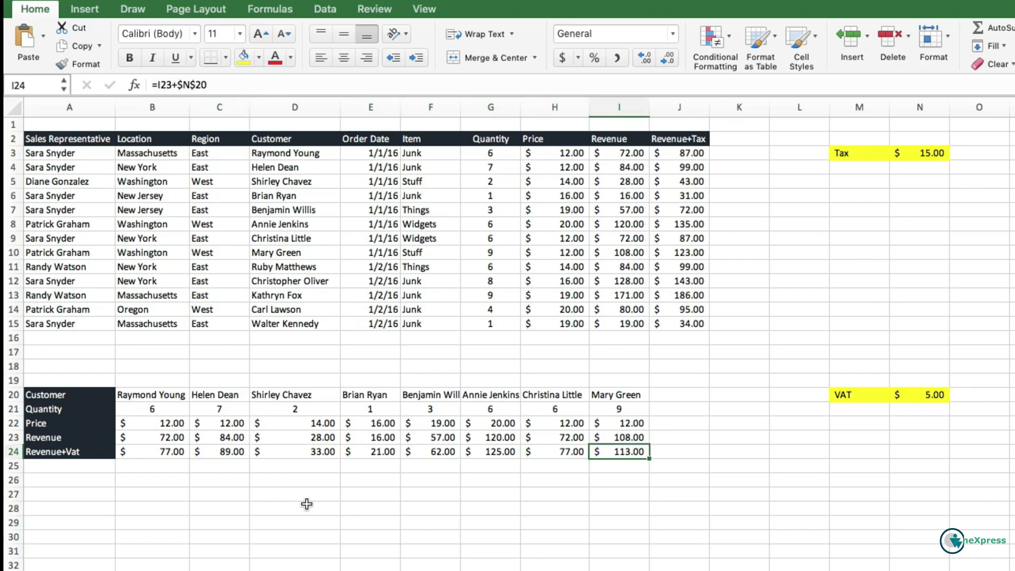
pyautogui.press('Left')
pyautogui.press('Left')
pyautogui.press('Left')
pyautogui.press('Left')
pyautogui.press('Left')
pyautogui.press('Left')
pyautogui.press('Left')
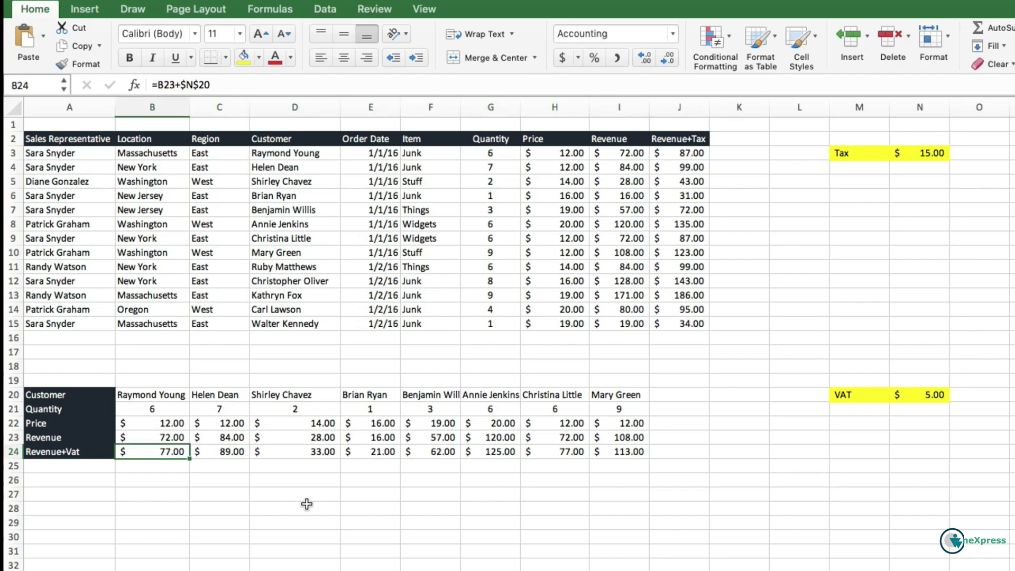
# Step: Replace the absolute VAT reference in B24 with a relative one so the formula reads =B23+N20
pyautogui.click(210, 85)
pyautogui.press('BackSpace')
pyautogui.press('BackSpace')
pyautogui.press('BackSpace')
pyautogui.press('BackSpace')
pyautogui.press('BackSpace')
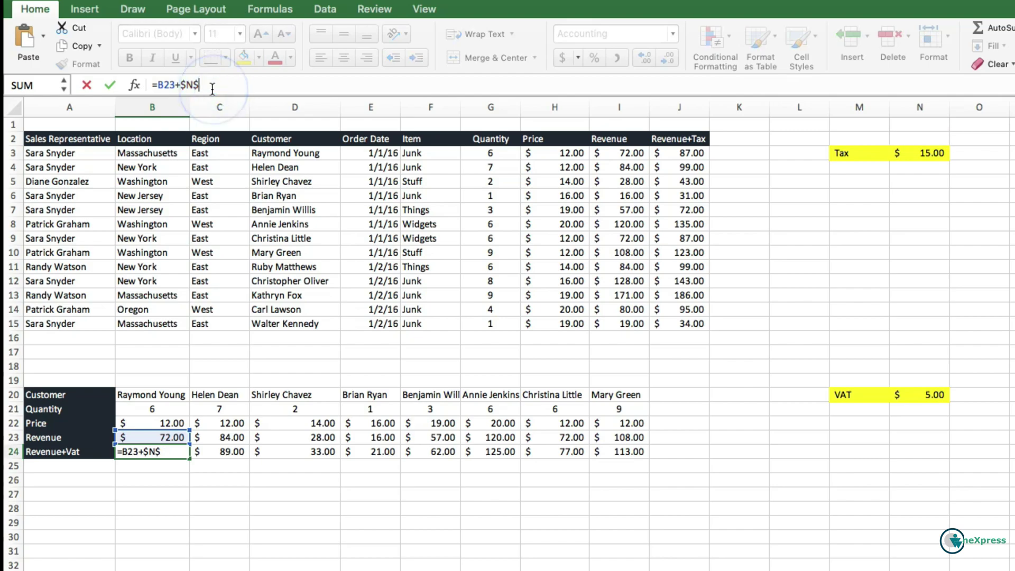
pyautogui.click(928, 395)
pyautogui.press('Return')
# Step: Clear the contents of the whole Revenue+Vat row from B24 to I24
pyautogui.click(133, 452)
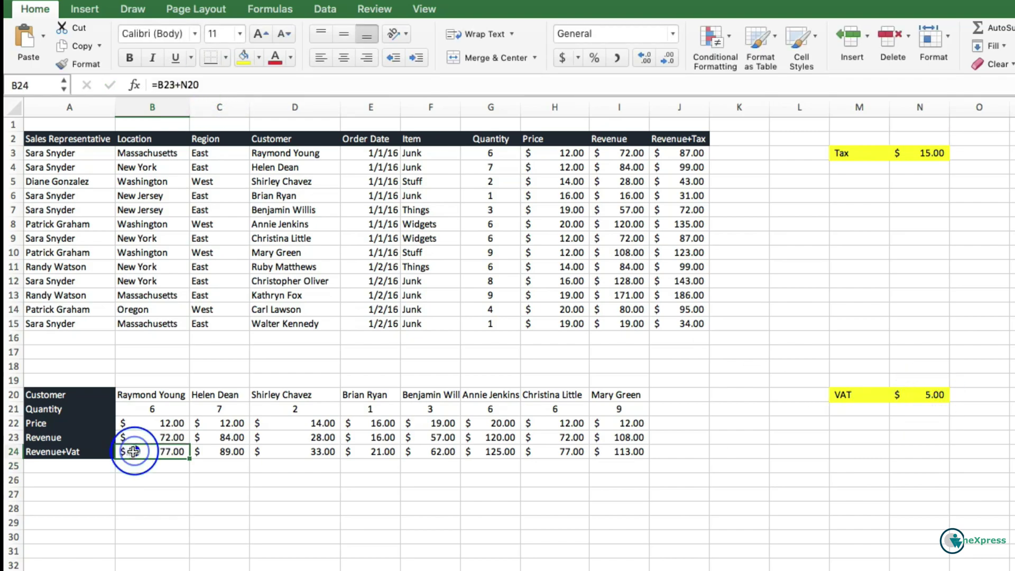
pyautogui.hotkey('shift', 'Right')
pyautogui.hotkey('shift', 'Right')
pyautogui.hotkey('shift', 'Right')
pyautogui.hotkey('shift', 'Right')
pyautogui.hotkey('shift', 'Right')
pyautogui.hotkey('shift', 'Right')
pyautogui.hotkey('shift', 'Right')
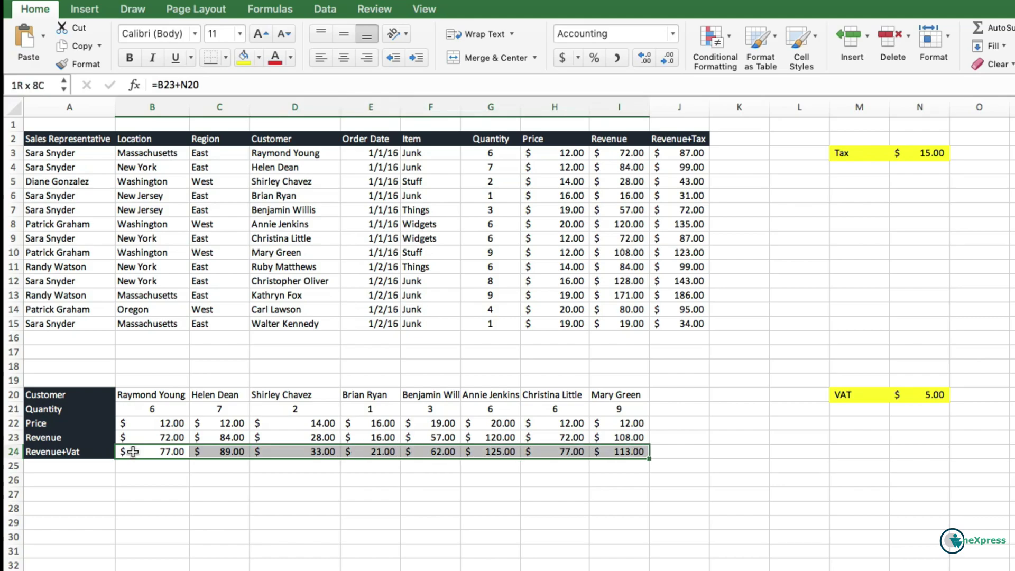
pyautogui.press('Delete')
pyautogui.click(200, 505)
# Step: Enter the formula =B23+N20 in the emptied cell B24 and fill it across to I24
pyautogui.click(168, 451)
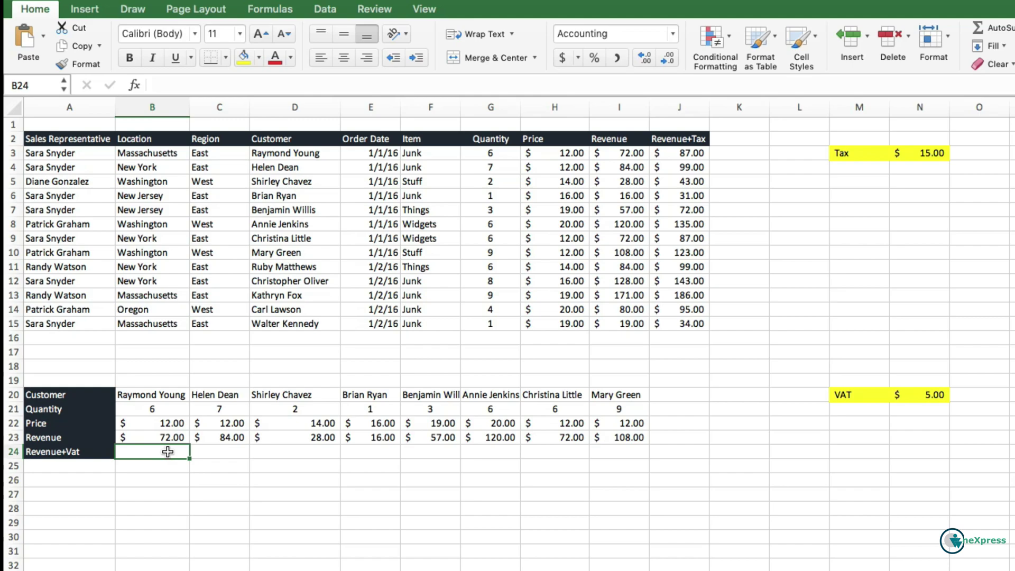
pyautogui.write('=')
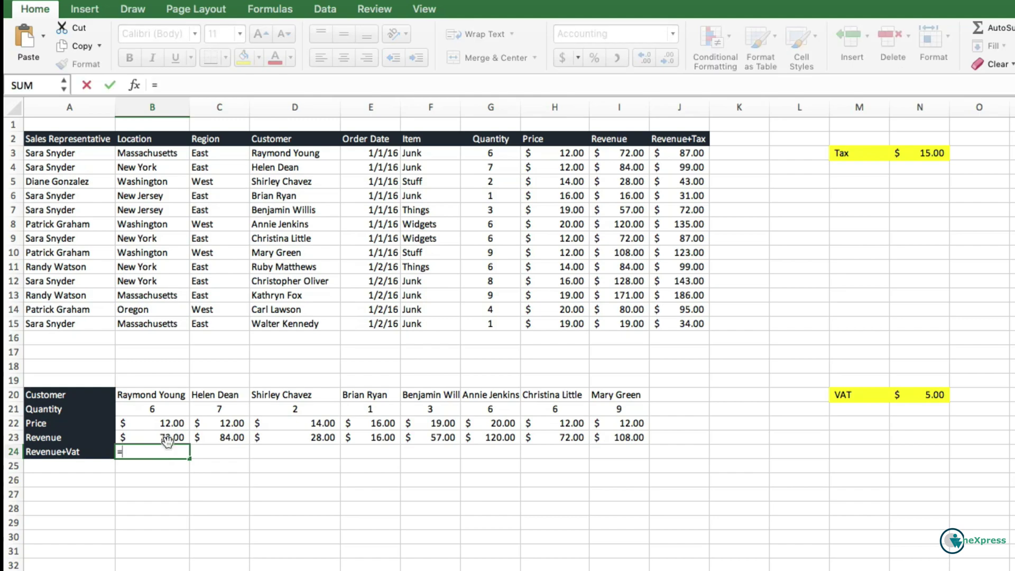
pyautogui.click(167, 436)
pyautogui.write('+')
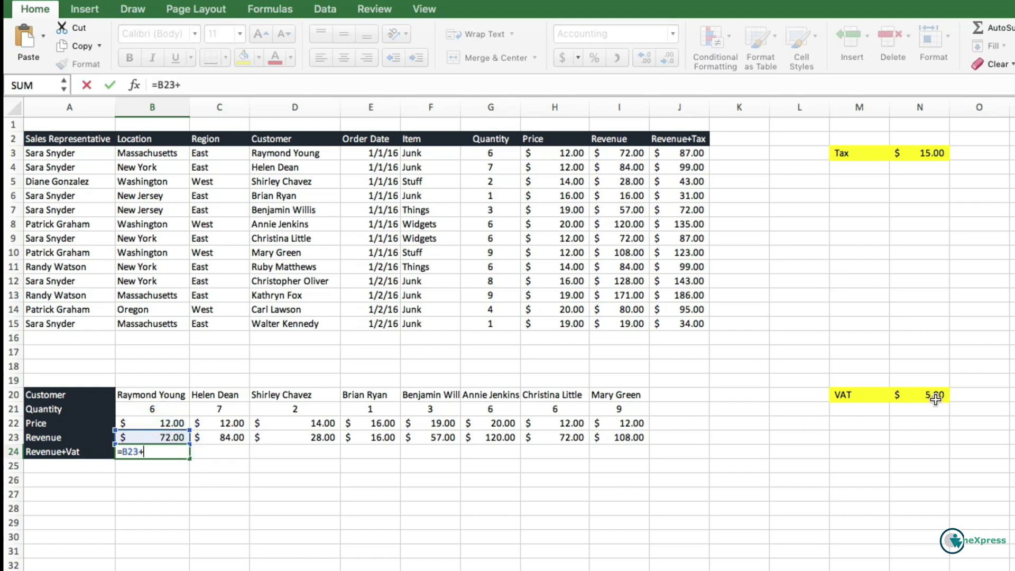
pyautogui.click(946, 394)
pyautogui.press('Return')
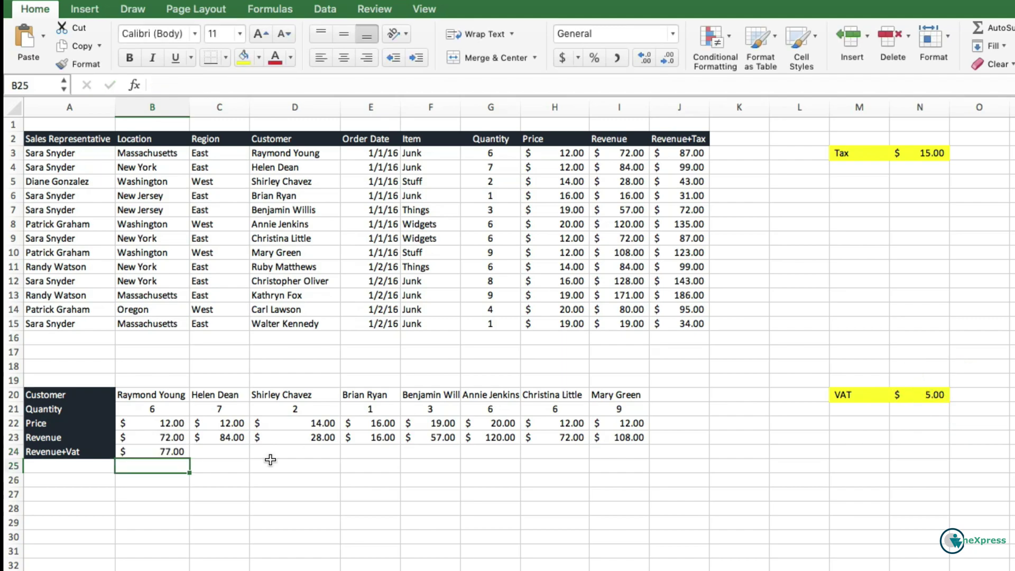
pyautogui.click(158, 453)
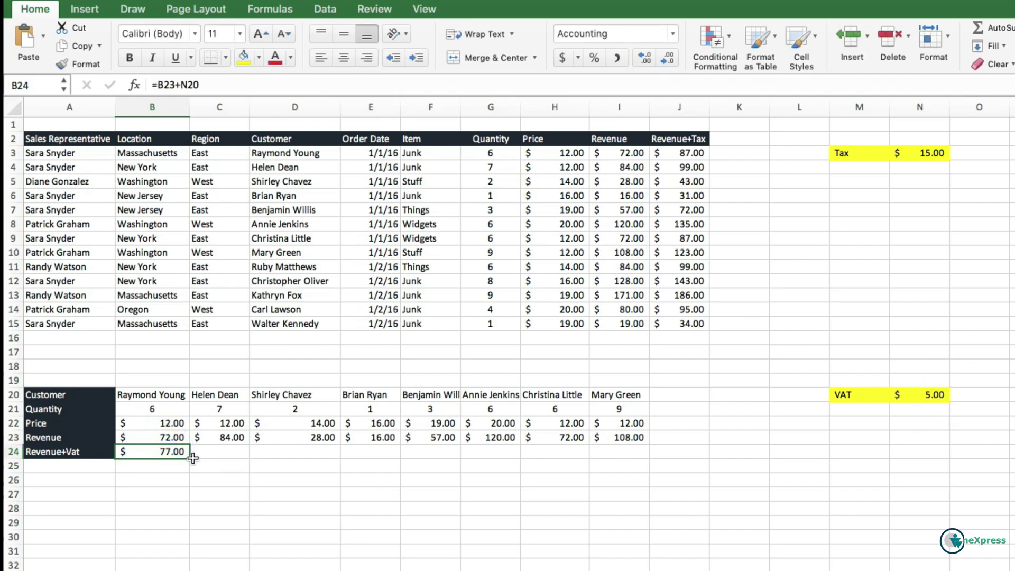
pyautogui.moveTo(190, 458); pyautogui.dragTo(624, 454)
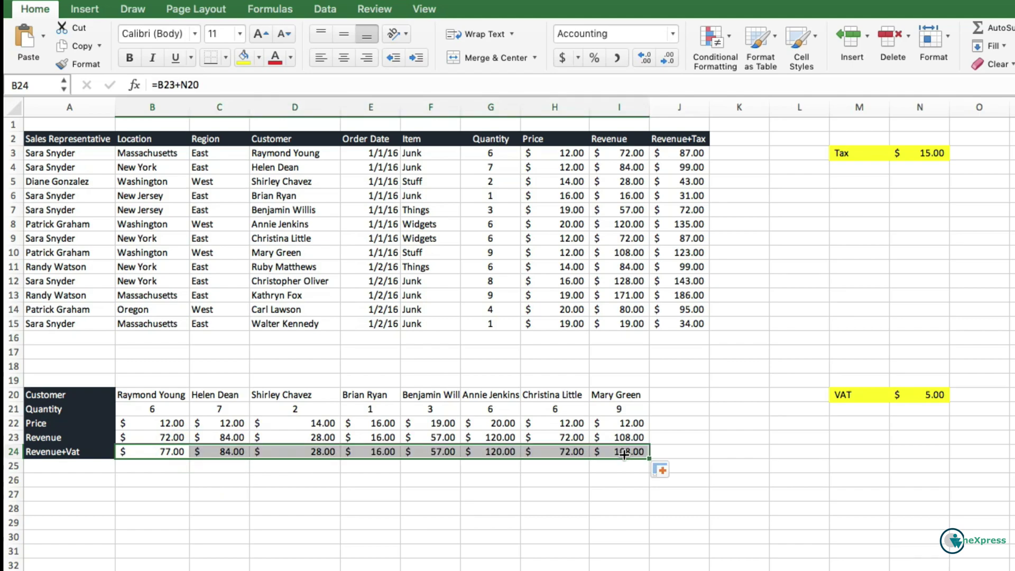
# Step: Examine the VAT references in the relative Revenue+Vat formulas copied from B24, up to F24
pyautogui.click(155, 449)
pyautogui.press('Right')
pyautogui.press('Right')
pyautogui.press('Right')
pyautogui.press('Right')
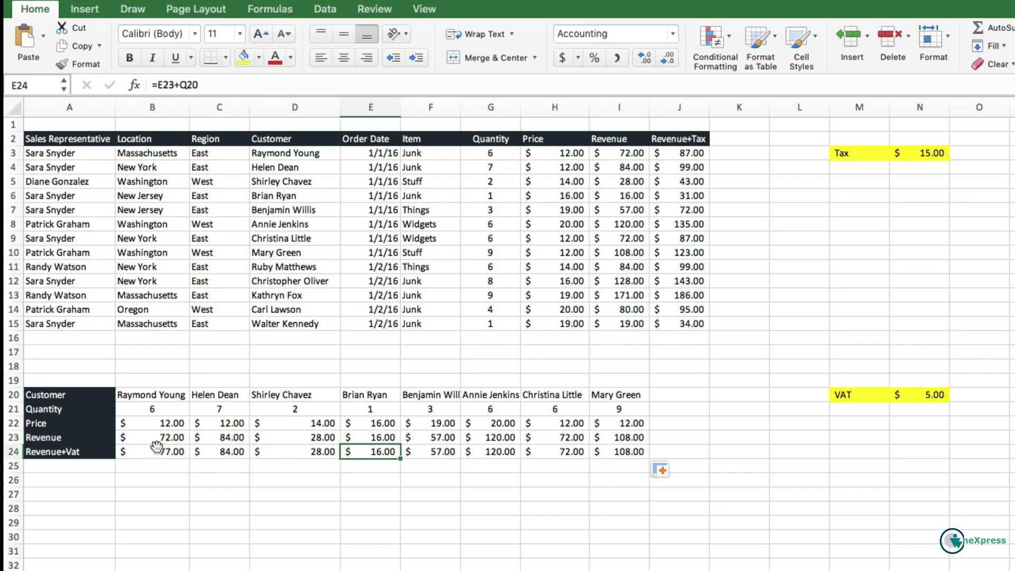
pyautogui.doubleClick(444, 452)
pyautogui.hscroll(2, 444, 453)
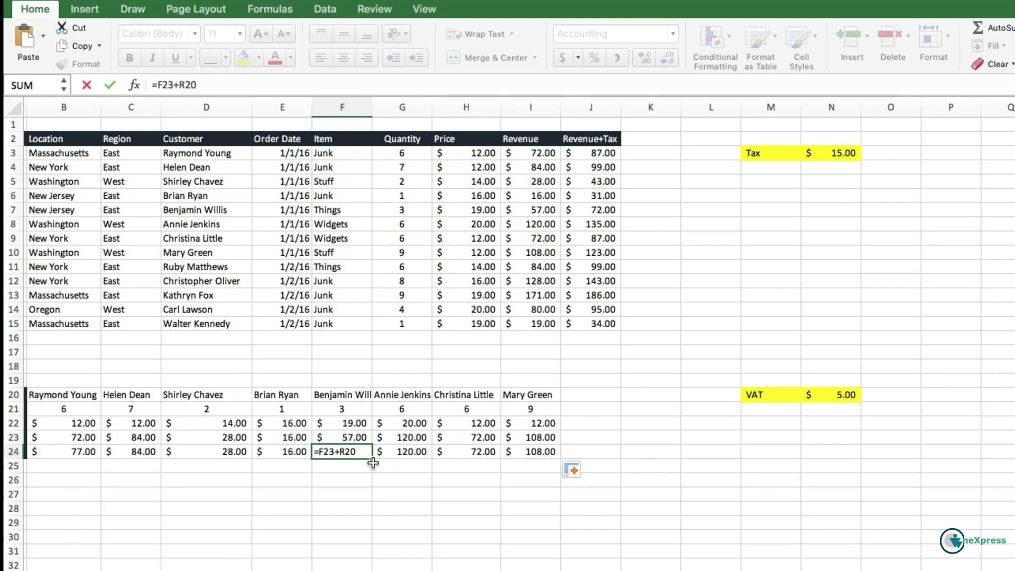
pyautogui.press('Return')
pyautogui.press('Up')
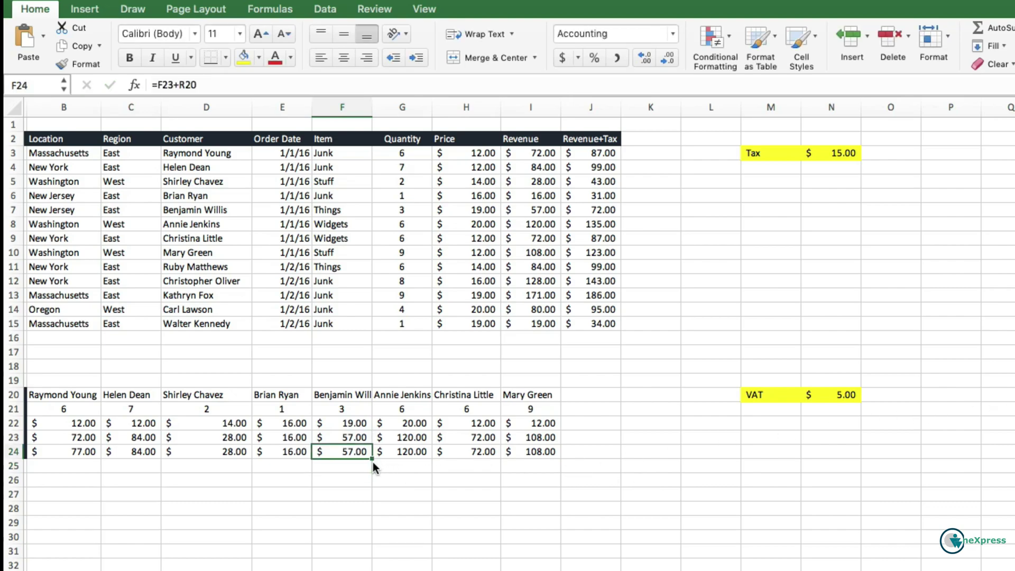
pyautogui.doubleClick(357, 446)
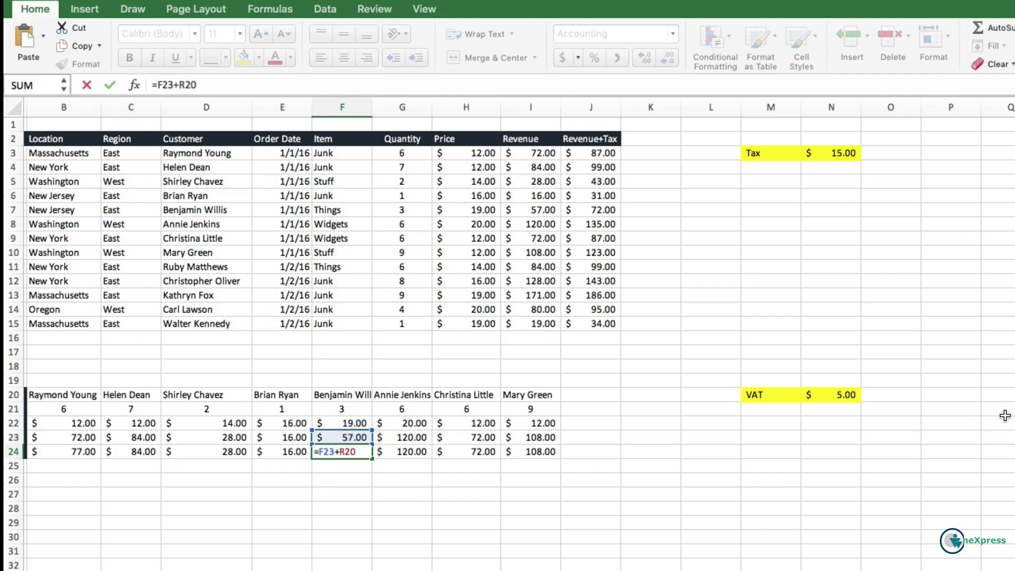
pyautogui.press('Return')
pyautogui.press('Up')
pyautogui.press('Left')
pyautogui.press('Left')
pyautogui.press('Left')
pyautogui.press('Left')
pyautogui.press('Left')
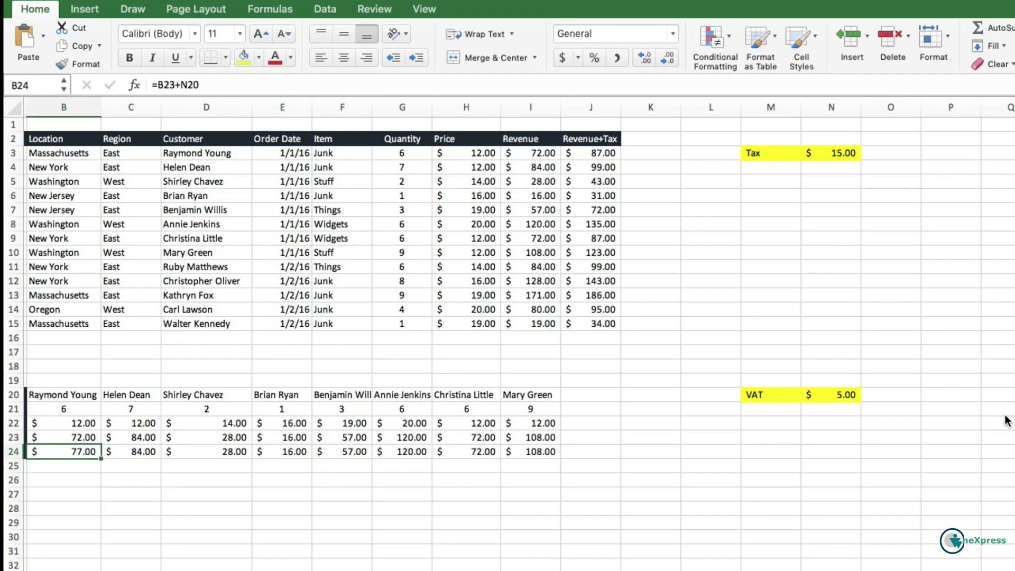
pyautogui.press('Right')
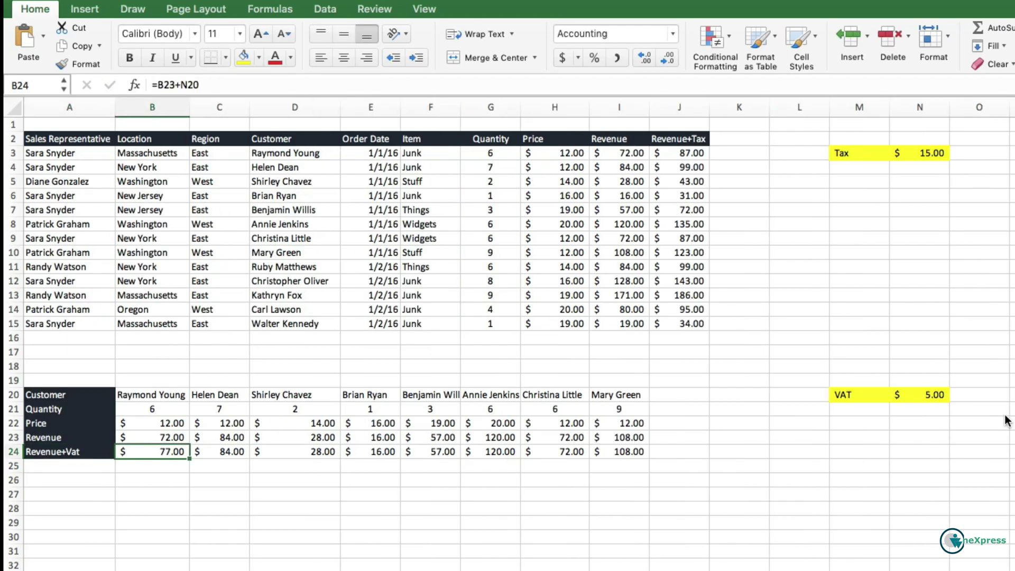
# Step: Lock only the column of the VAT reference in B24, making it =B23+$N20, and fill it across to I24
pyautogui.doubleClick(139, 453)
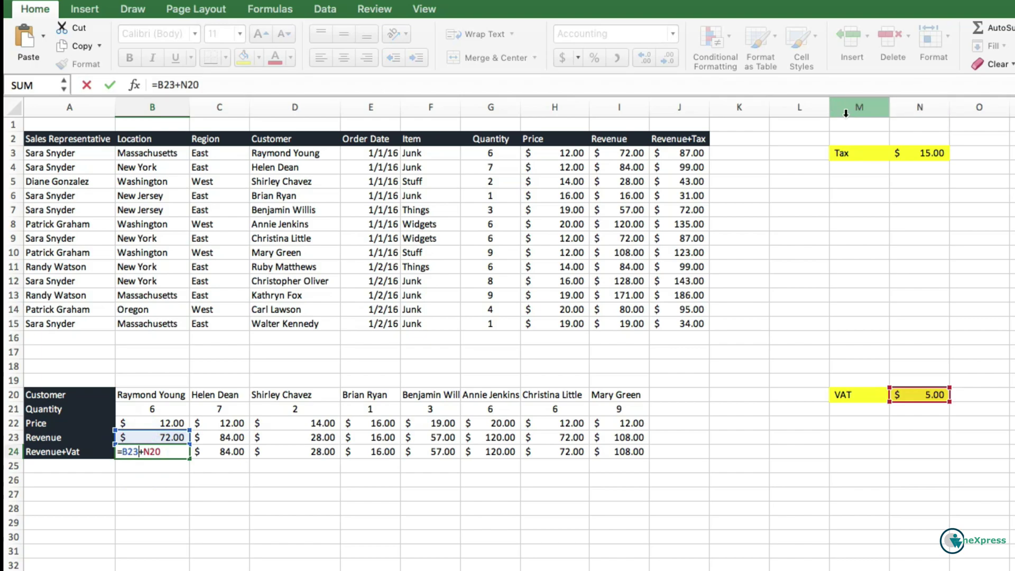
pyautogui.click(147, 452)
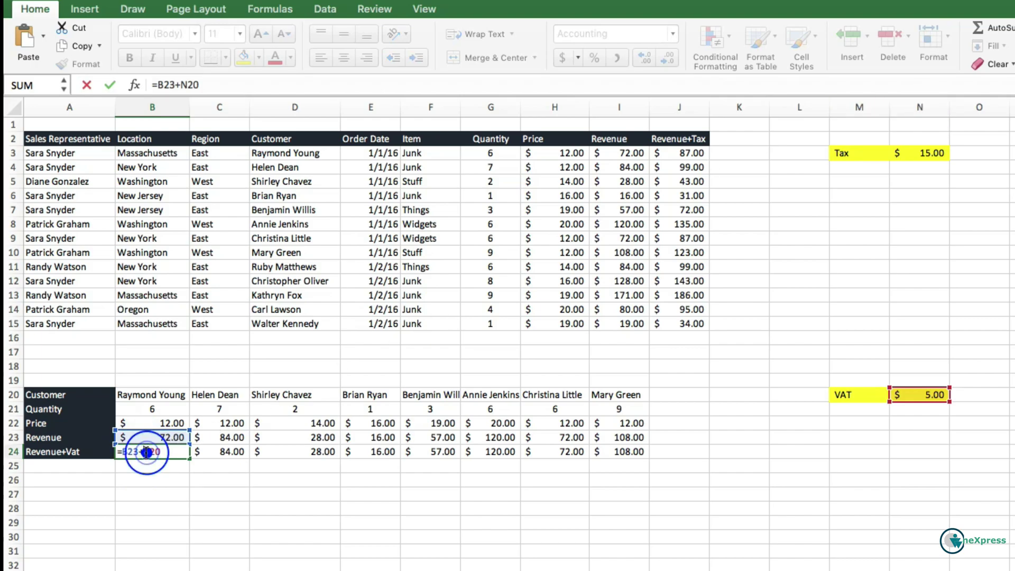
pyautogui.write('$')
pyautogui.press('Return')
pyautogui.click(144, 451)
pyautogui.moveTo(184, 455); pyautogui.dragTo(625, 456)
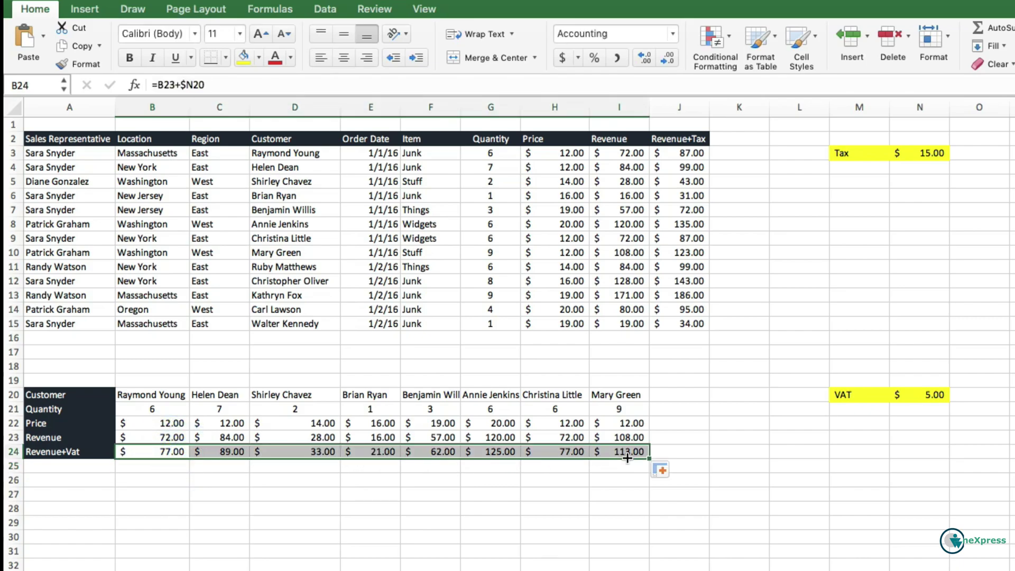
# Step: Inspect the refilled Revenue+Vat formulas in F24, G24 and H24 to check their VAT reference
pyautogui.click(432, 453)
pyautogui.doubleClick(432, 453)
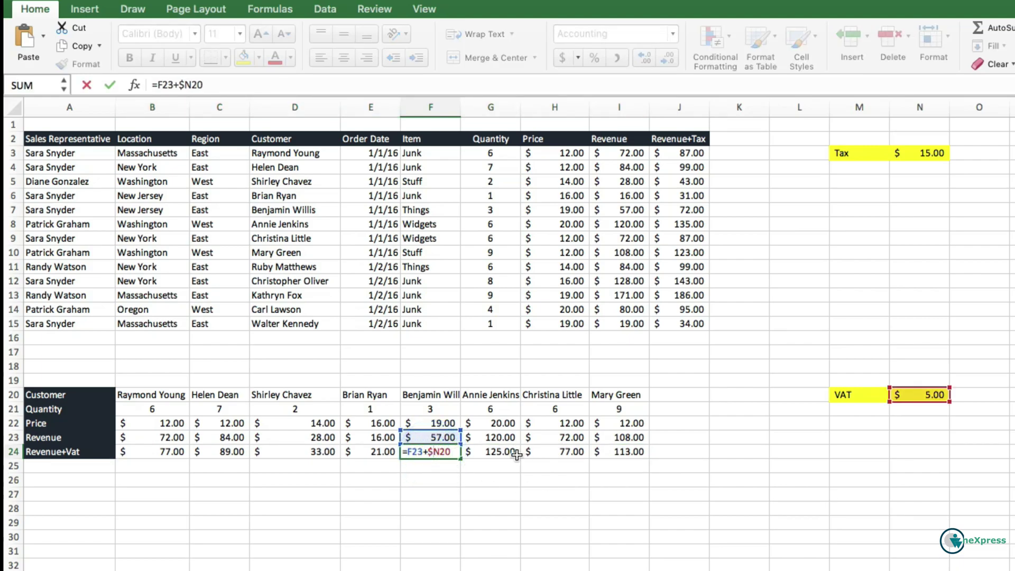
pyautogui.click(496, 453)
pyautogui.doubleClick(500, 452)
pyautogui.doubleClick(580, 455)
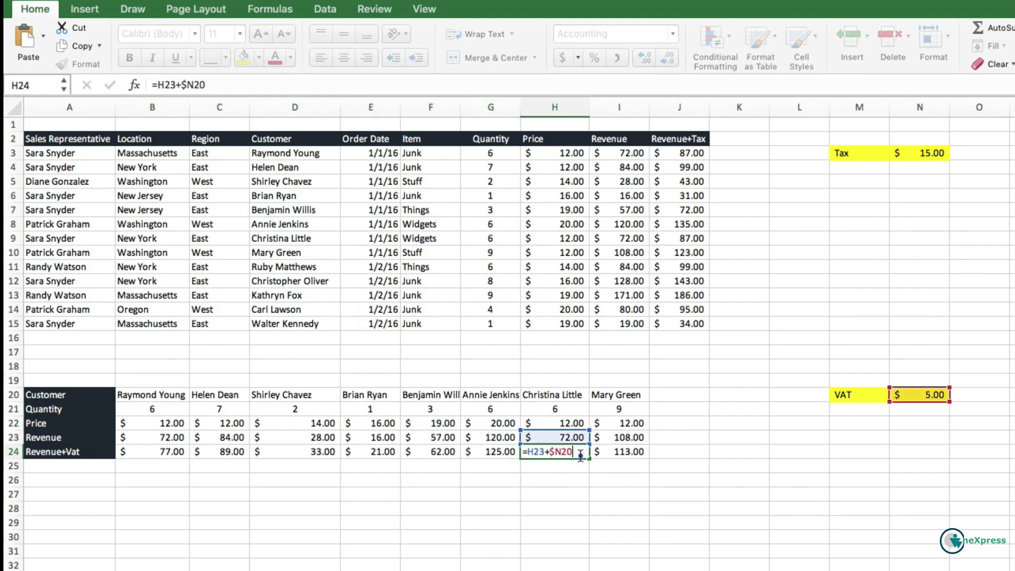
pyautogui.click(628, 464)
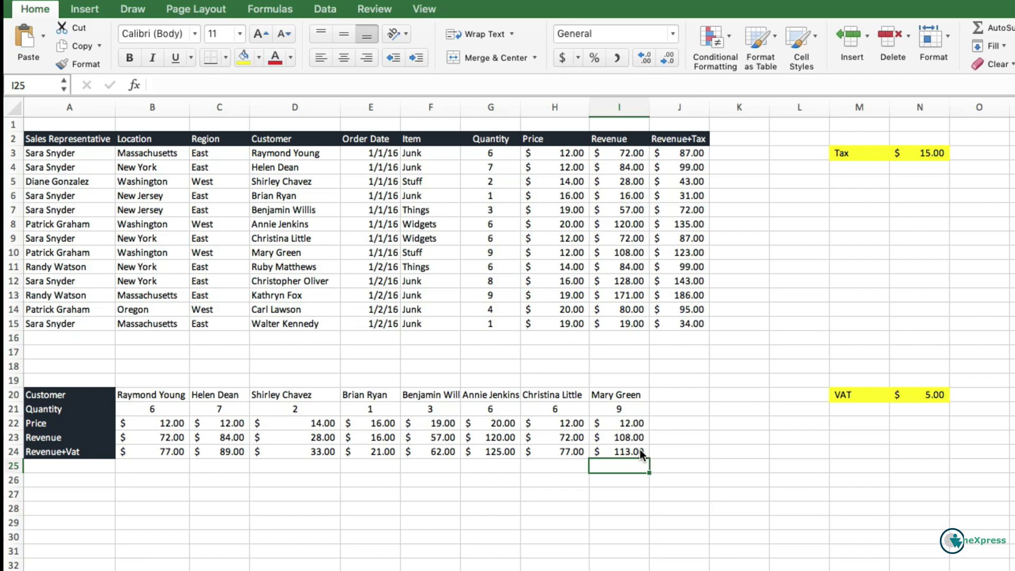